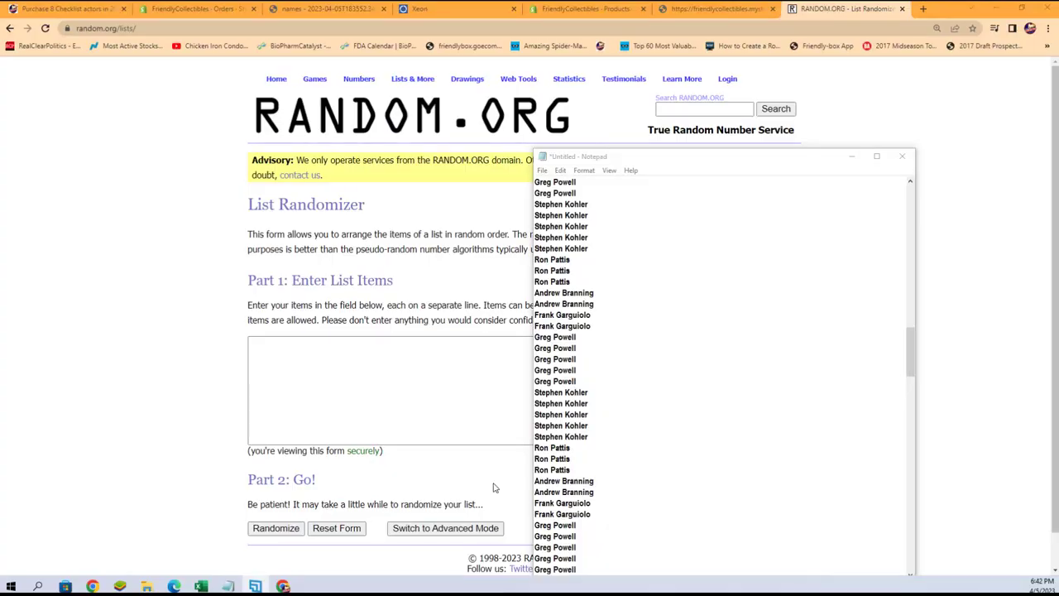
scroll(663, 323, down, 2)
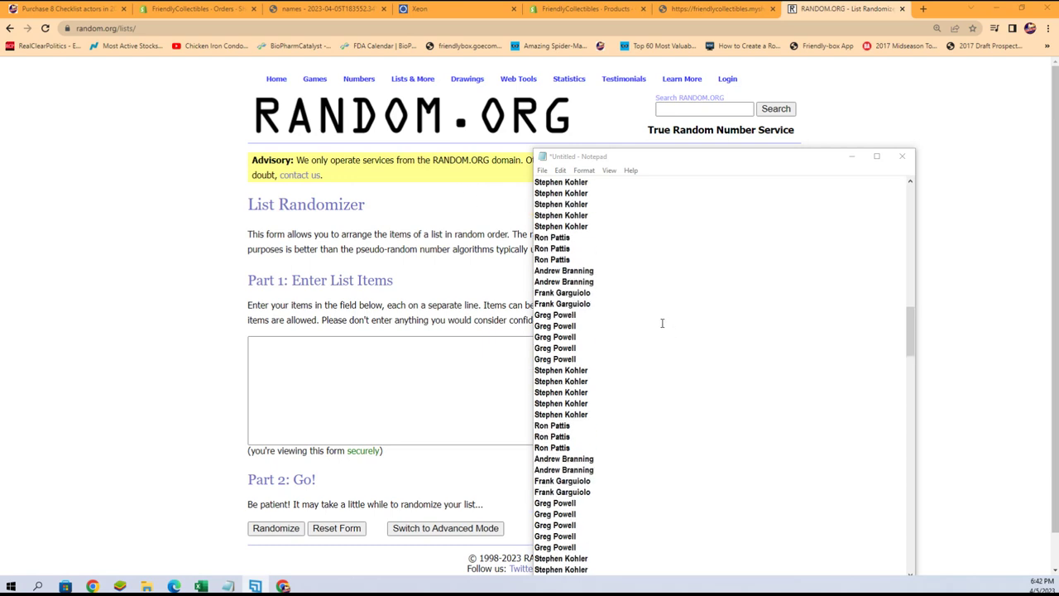
scroll(687, 313, down, 2)
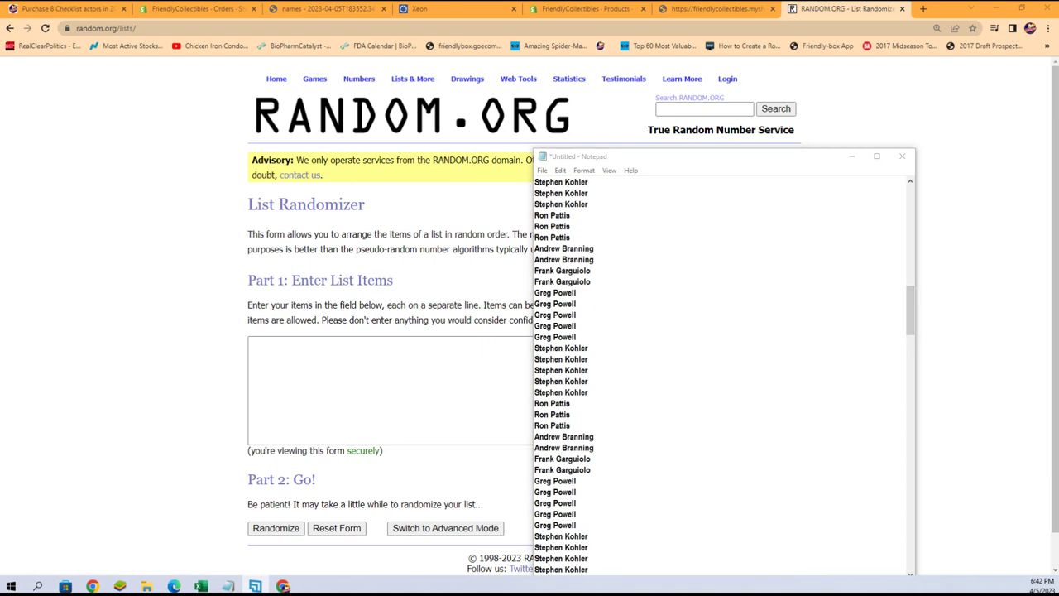
drag(910, 310, 910, 211)
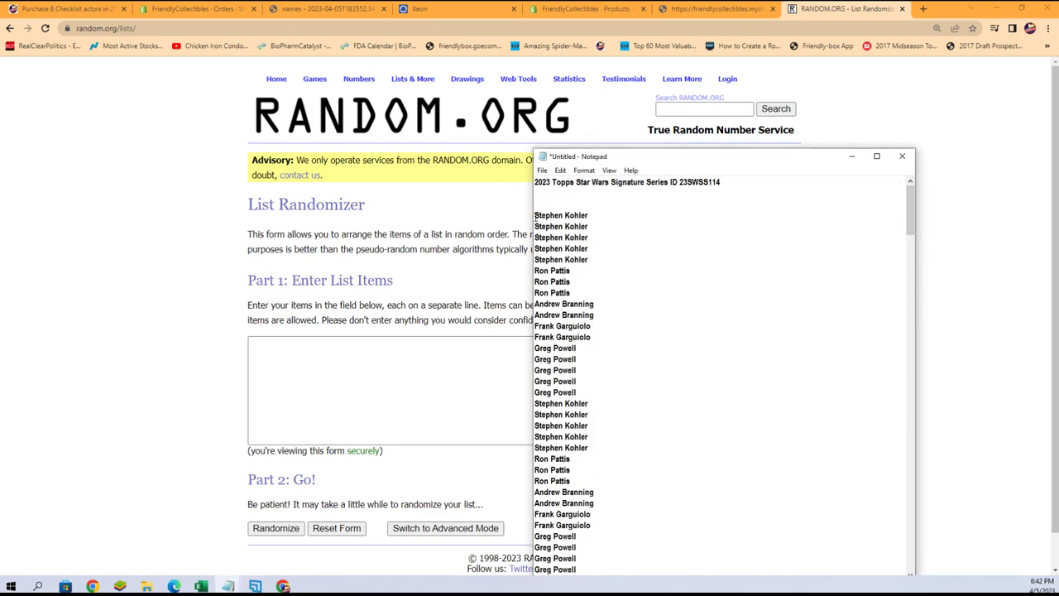
drag(535, 216, 541, 584)
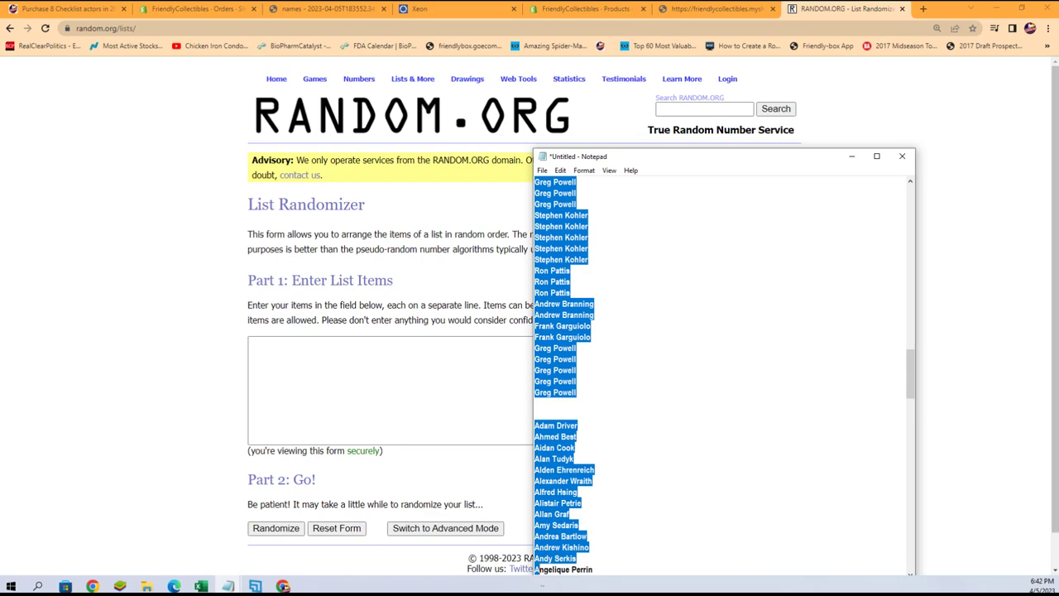
mouse_move(541, 583)
mouse_down()
mouse_move(648, 411)
mouse_move(582, 295)
mouse_up()
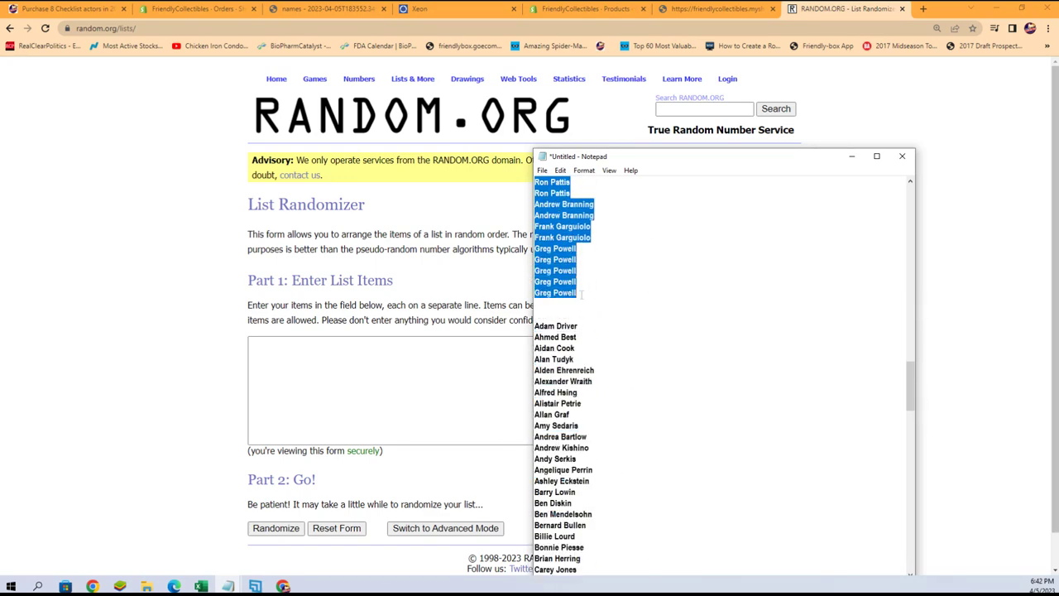
right_click(566, 293)
click(596, 328)
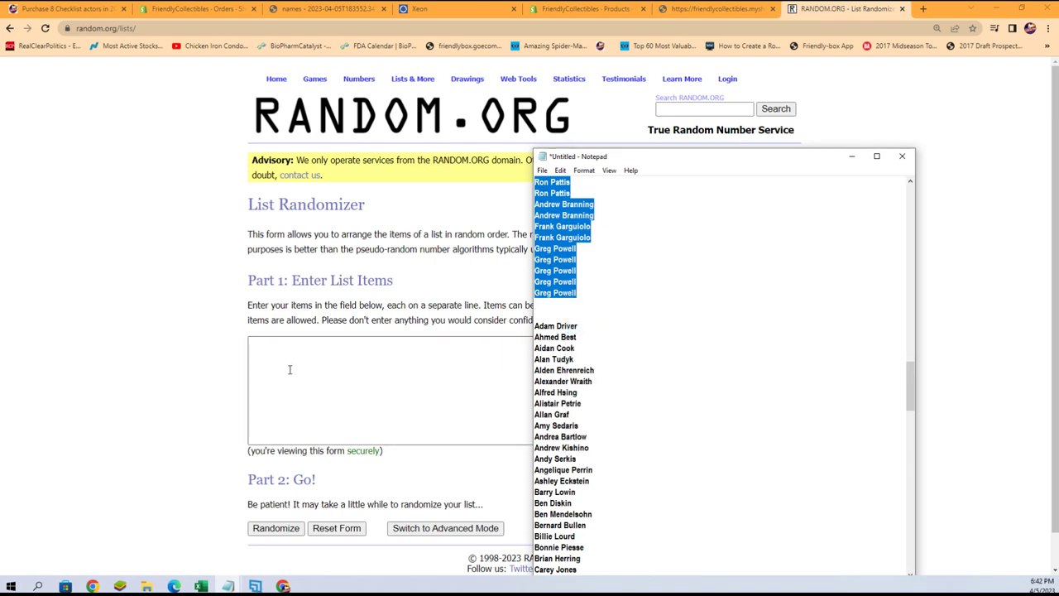
right_click(261, 354)
Paste the owner names into RANDOM.ORG's list and randomize them.
click(289, 438)
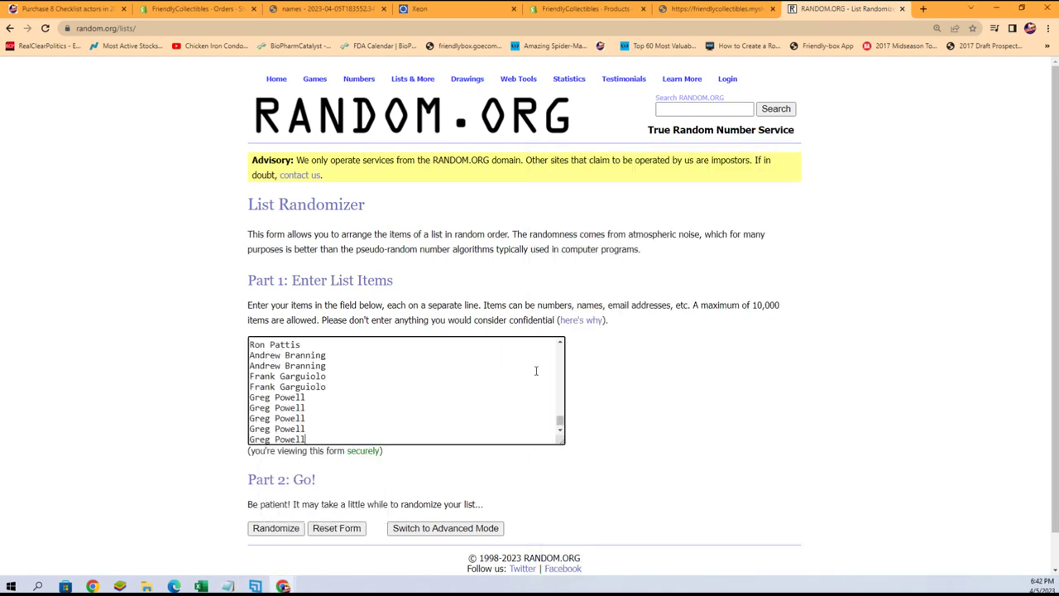
scroll(652, 385, down, 1)
click(269, 494)
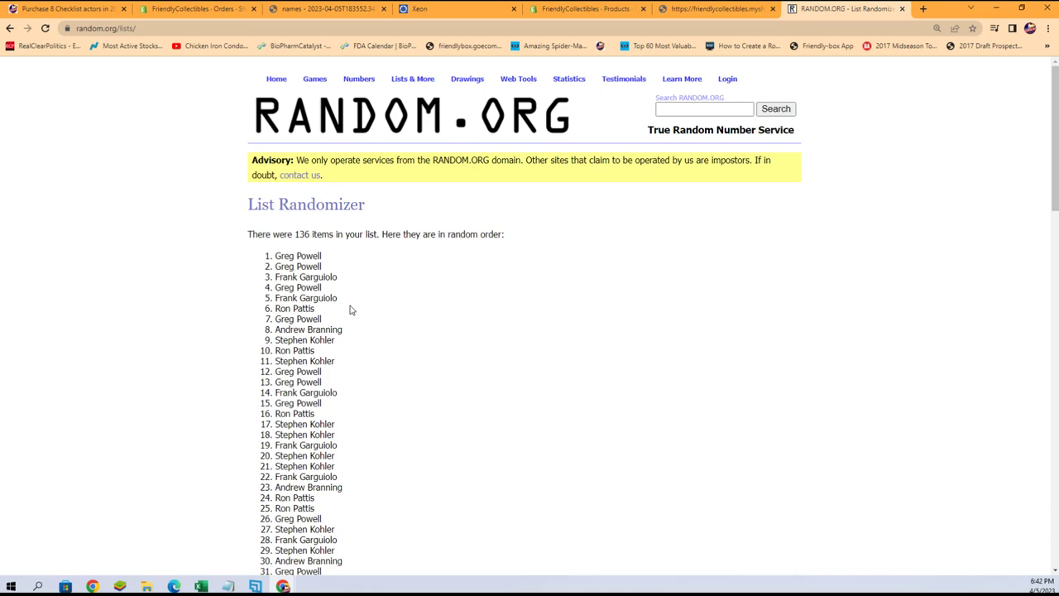
Reshuffle the 136 owner names six more times with Again!
scroll(350, 307, down, 4)
scroll(428, 319, down, 9)
scroll(398, 364, down, 2)
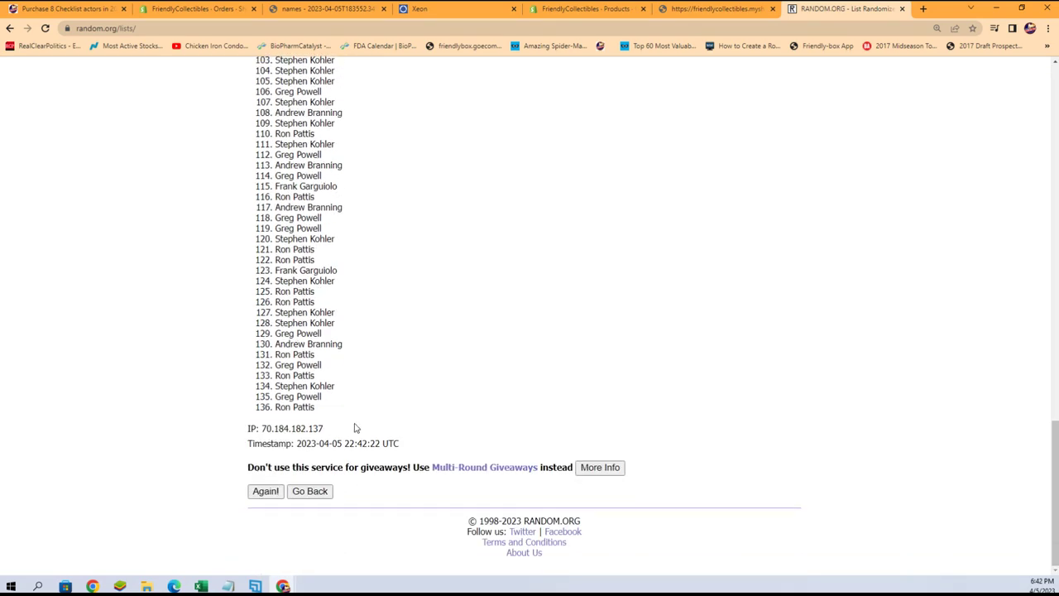
click(266, 495)
scroll(350, 437, down, 5)
scroll(277, 473, down, 8)
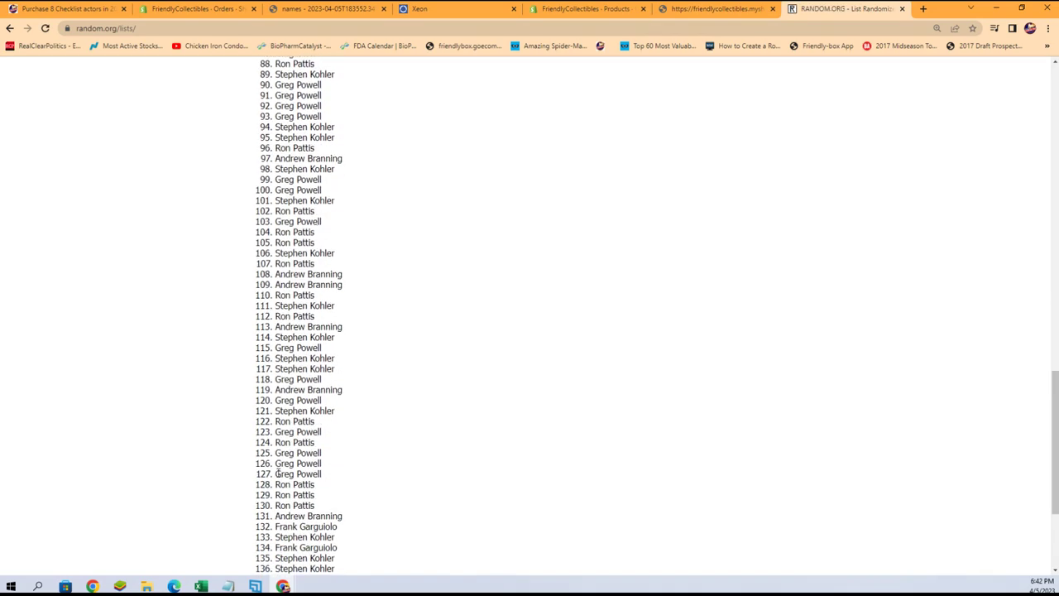
scroll(277, 472, down, 2)
click(255, 495)
scroll(252, 498, down, 4)
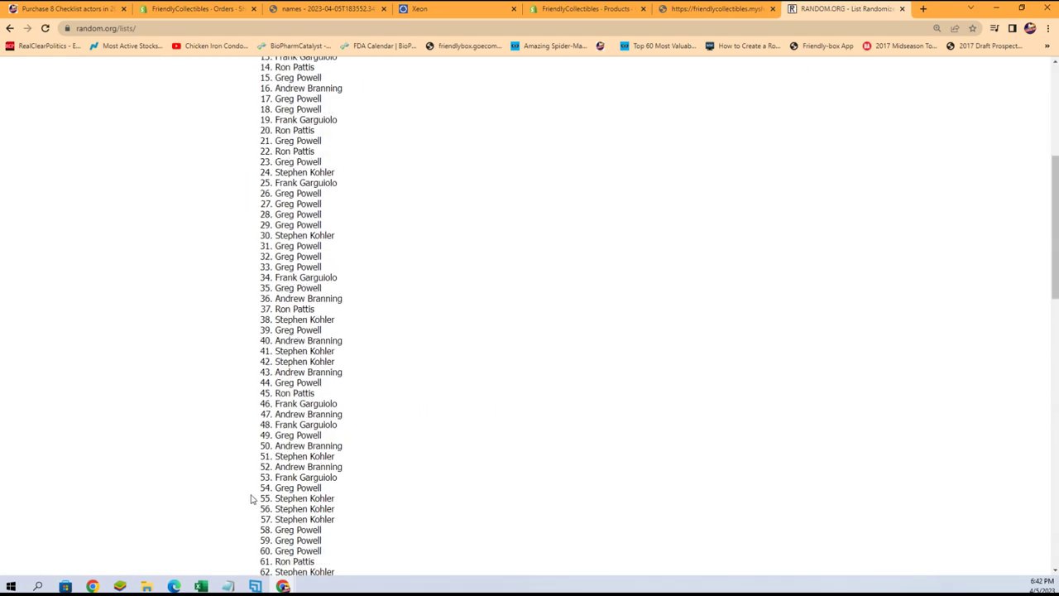
scroll(252, 498, down, 5)
scroll(249, 505, down, 4)
scroll(250, 521, down, 3)
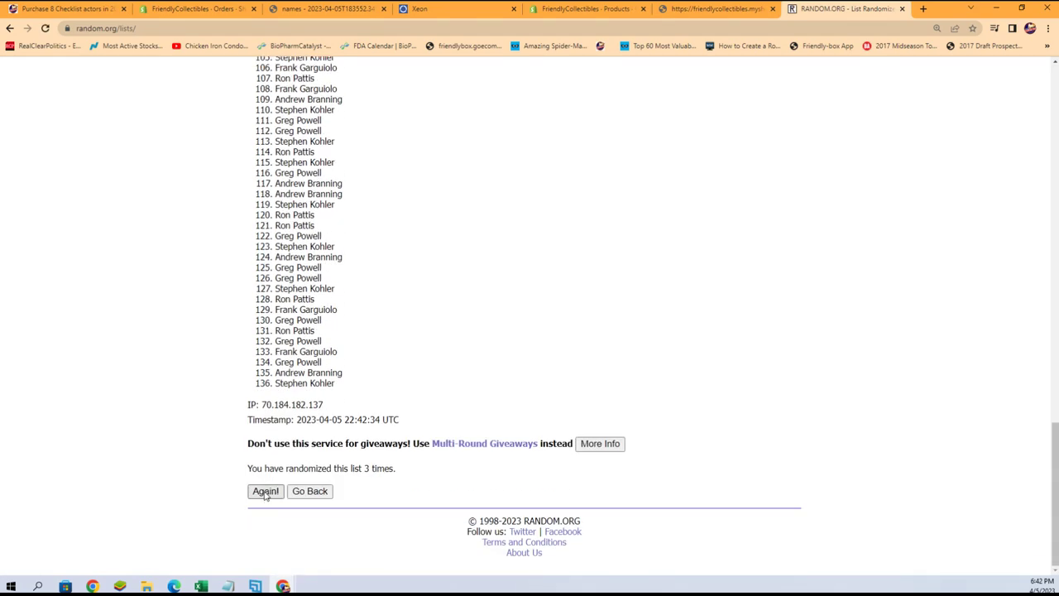
click(265, 494)
scroll(258, 497, down, 4)
scroll(265, 521, down, 5)
scroll(240, 534, down, 6)
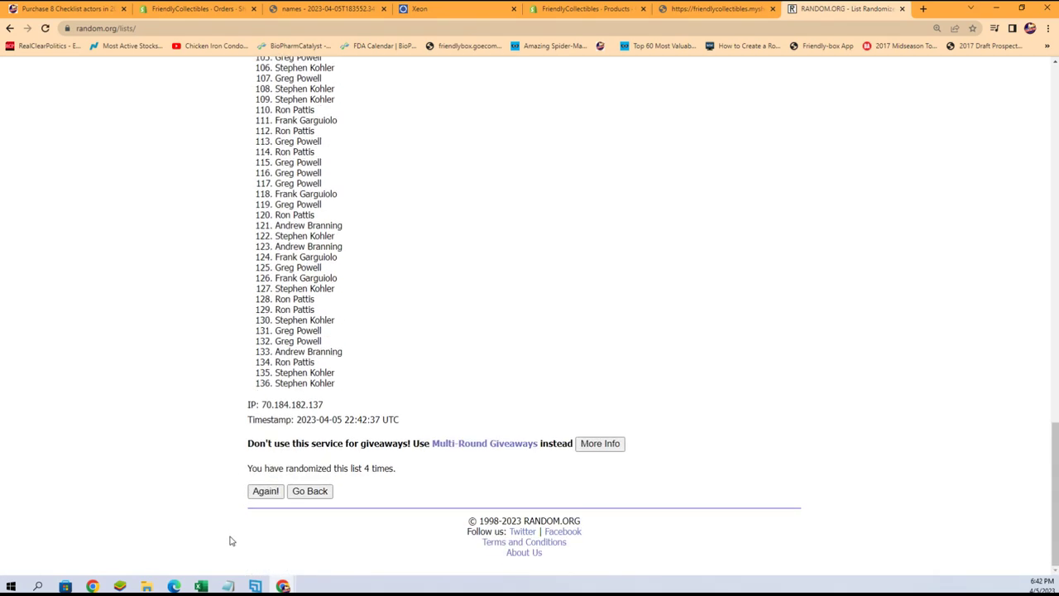
click(263, 493)
scroll(249, 502, down, 7)
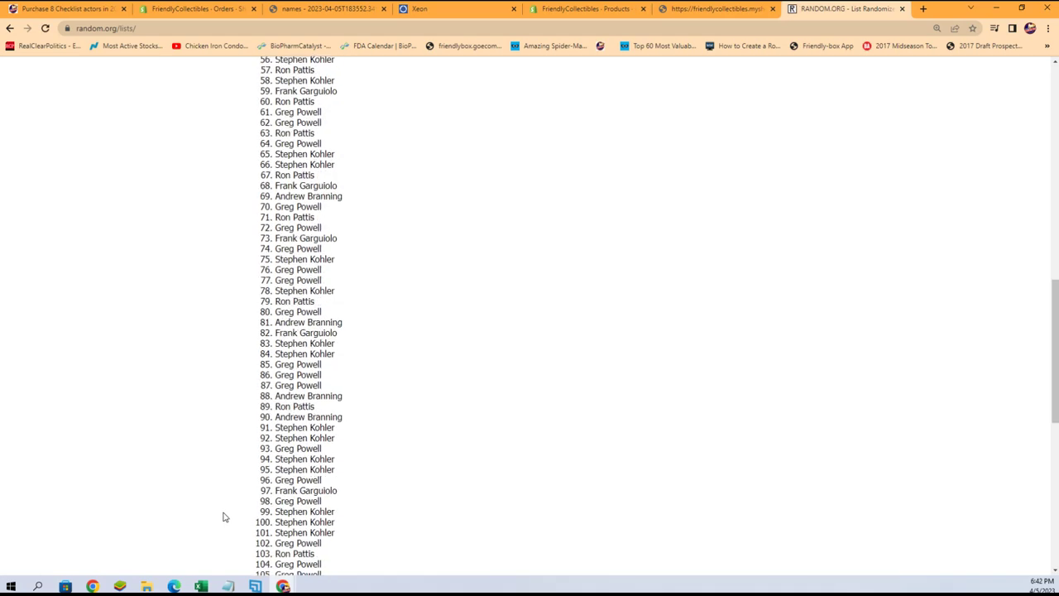
scroll(225, 515, down, 5)
scroll(232, 522, down, 2)
click(263, 493)
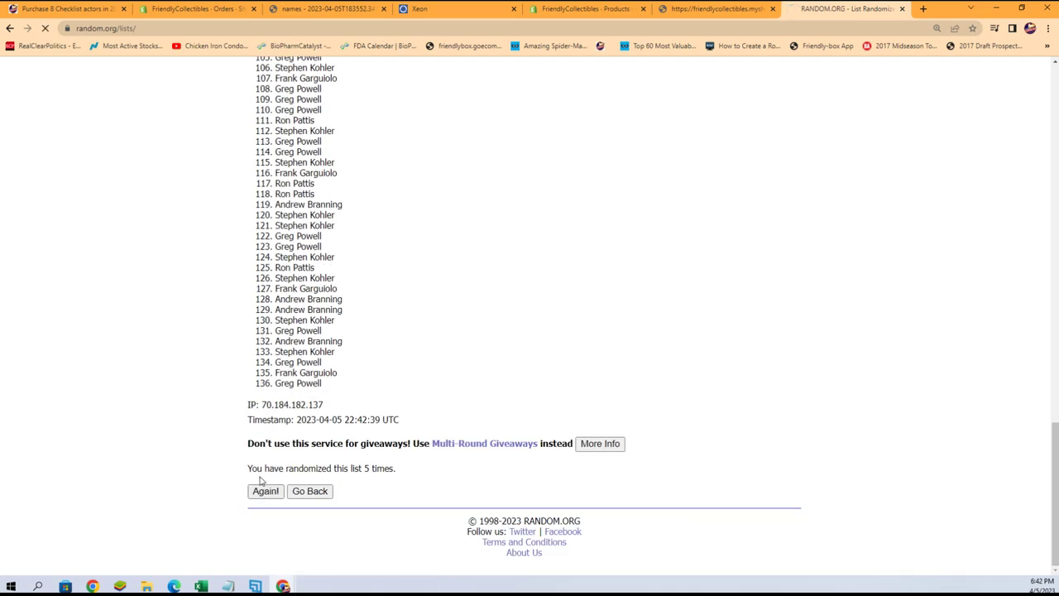
scroll(254, 480, down, 5)
scroll(254, 480, down, 5)
scroll(227, 501, down, 5)
scroll(234, 510, down, 2)
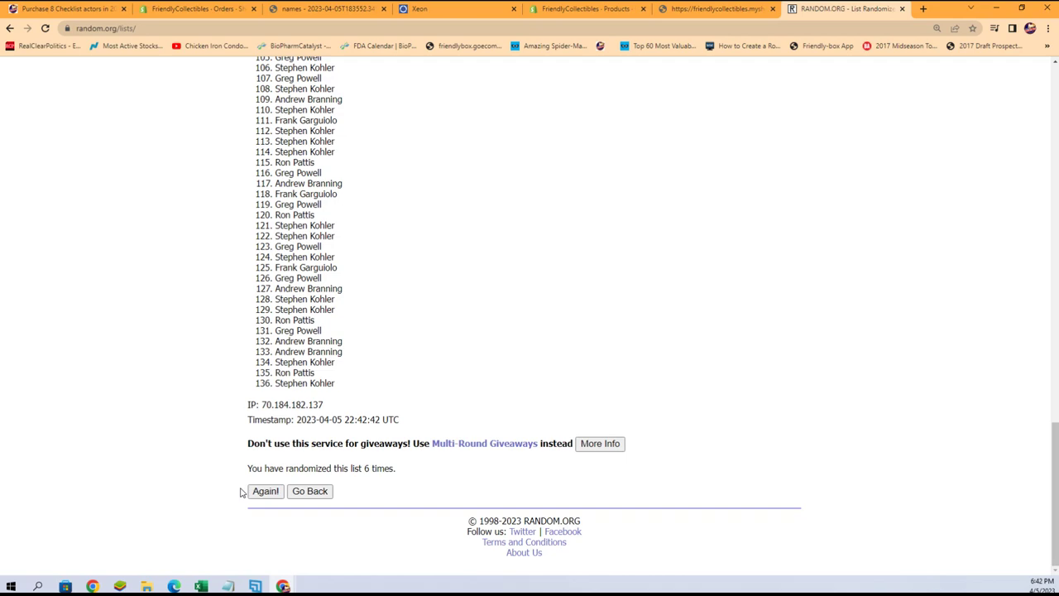
click(263, 491)
scroll(270, 210, down, 2)
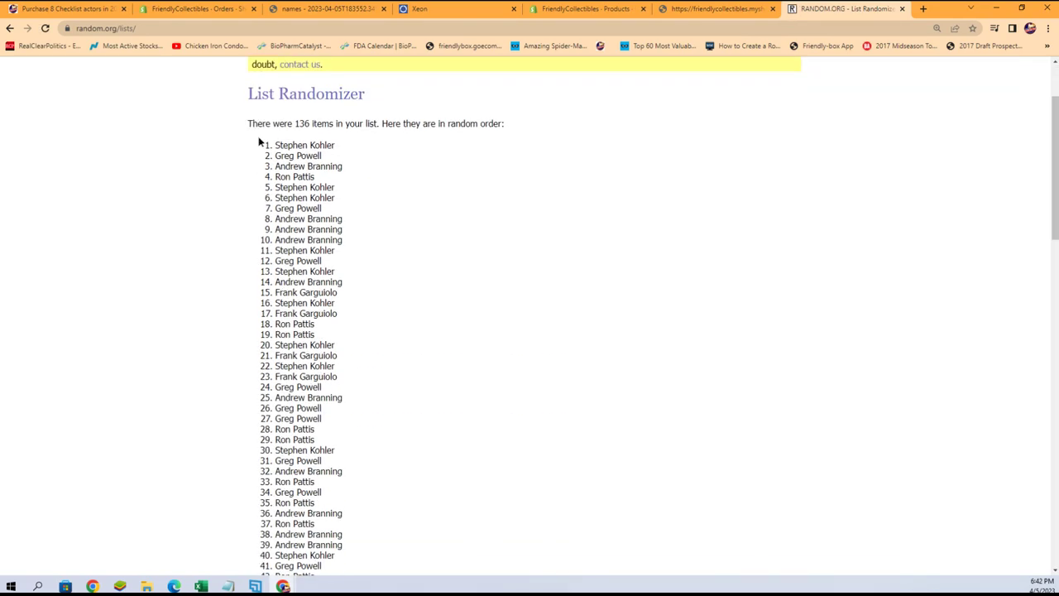
Copy all 136 randomized owner names and switch over to Excel.
drag(258, 142, 340, 386)
right_click(315, 367)
click(329, 376)
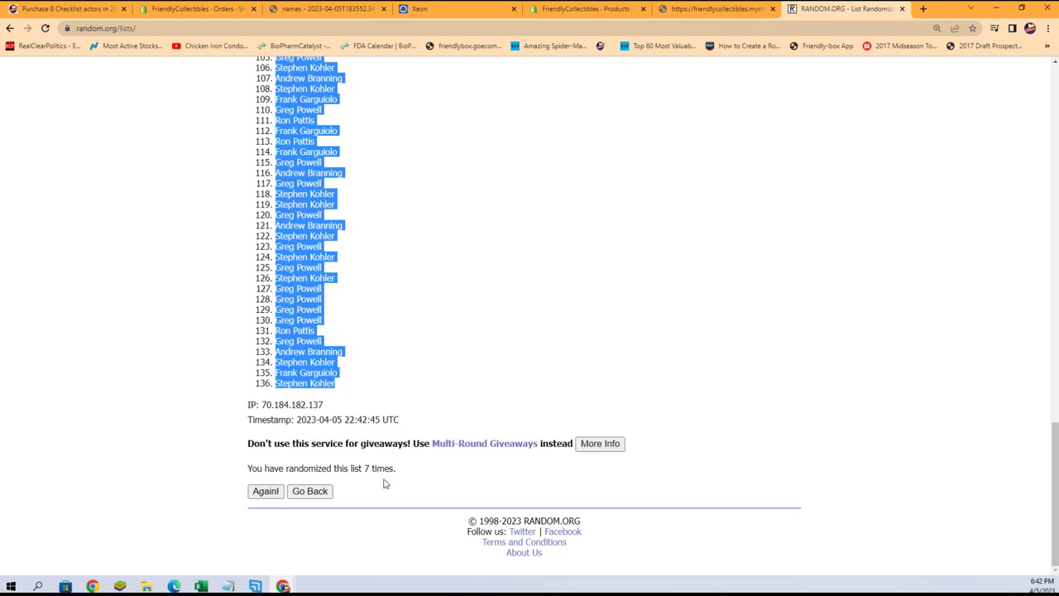
scroll(384, 484, up, 3)
scroll(384, 484, up, 4)
scroll(385, 484, up, 4)
scroll(386, 485, up, 3)
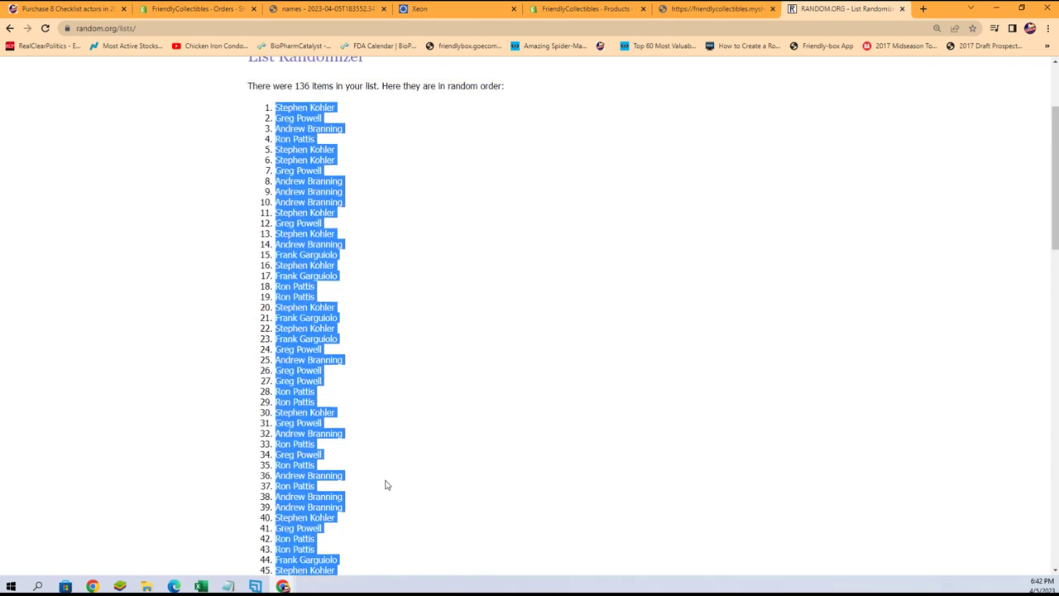
scroll(386, 485, up, 1)
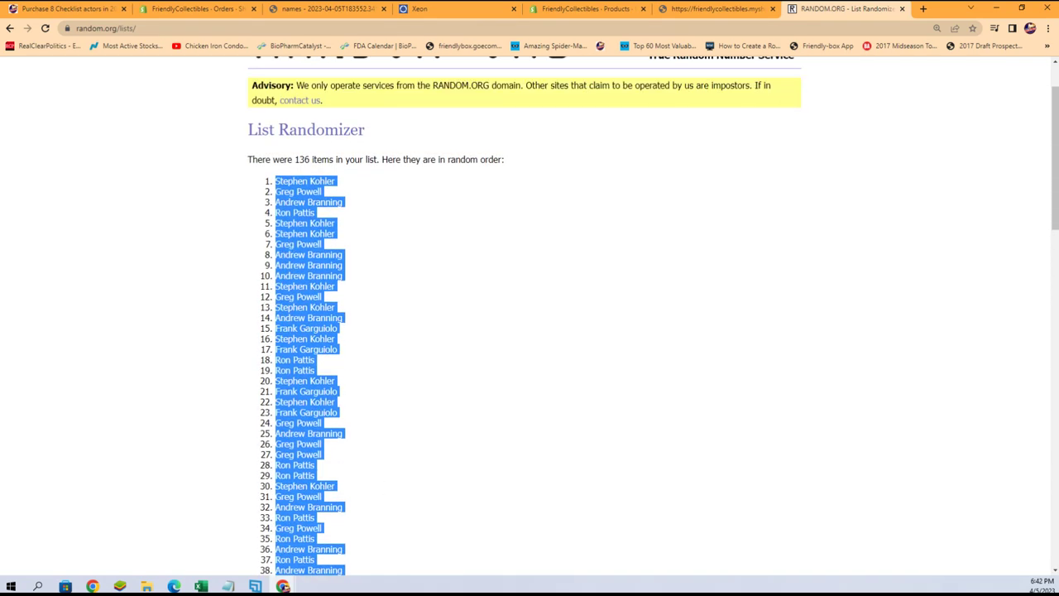
key(alt+Tab)
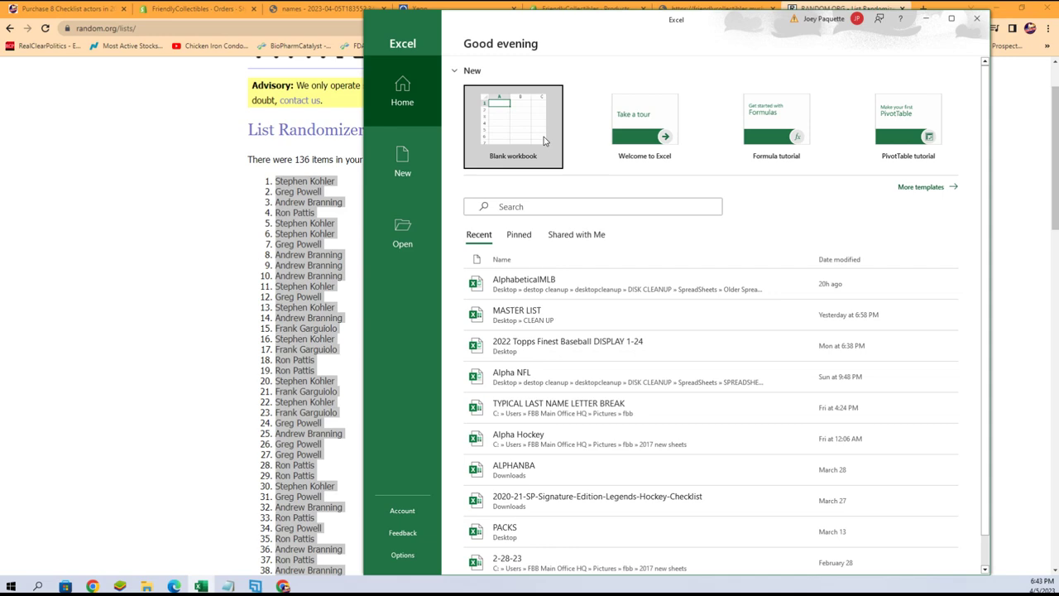
In a new blank workbook, widen column A and enter the OWNERS header in A1.
click(504, 108)
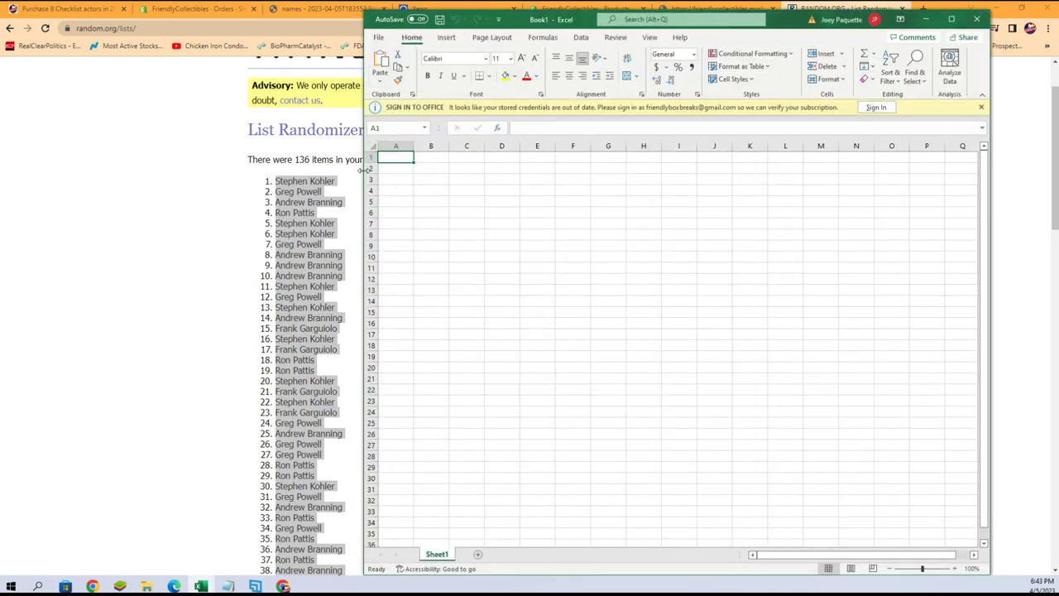
click(398, 146)
drag(414, 146, 456, 145)
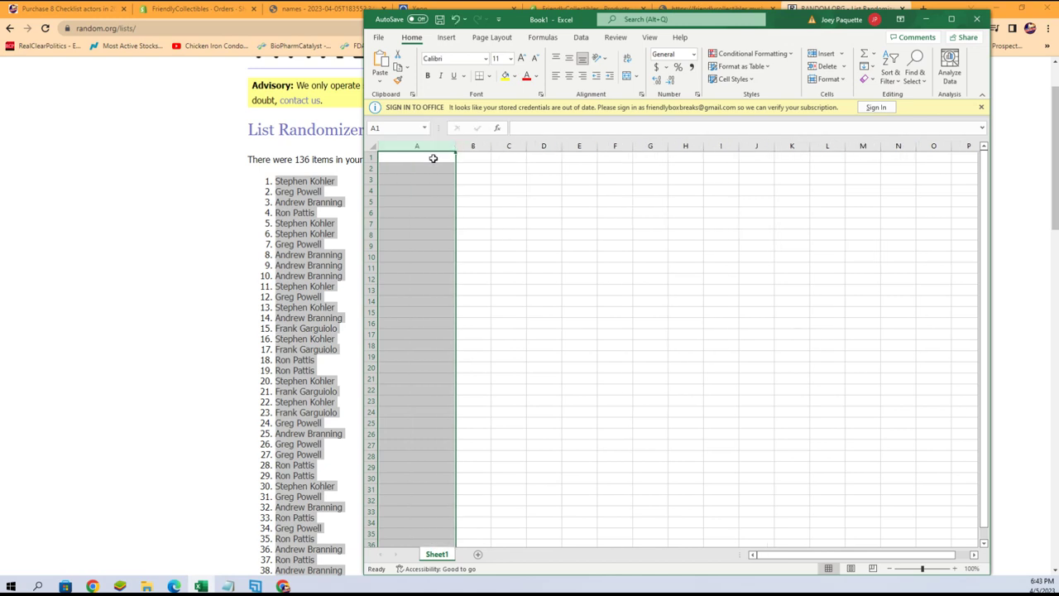
double_click(414, 155)
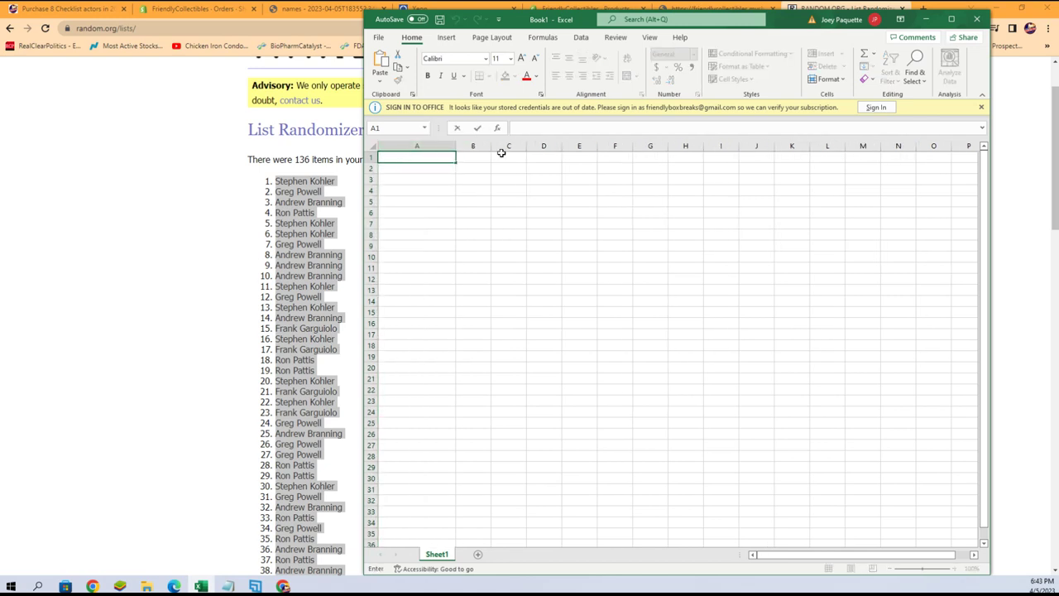
text(OW)
text(NERS)
key(Tab)
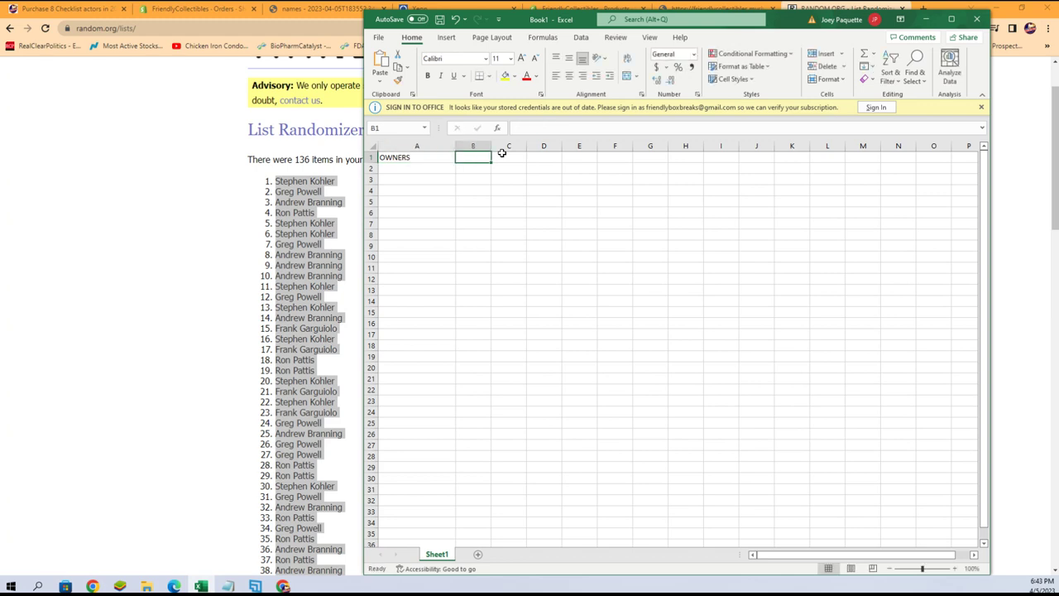
Enter the ACTORS AND ACTRESSES header in B1 and widen column B to fit it.
text(AC)
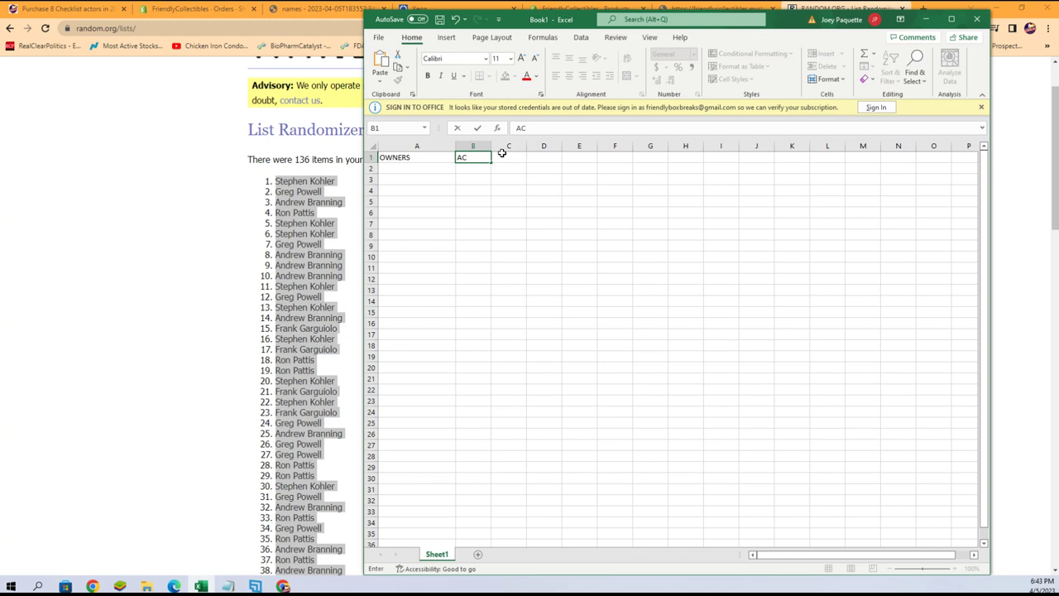
text(TORS AND ACTRESSES)
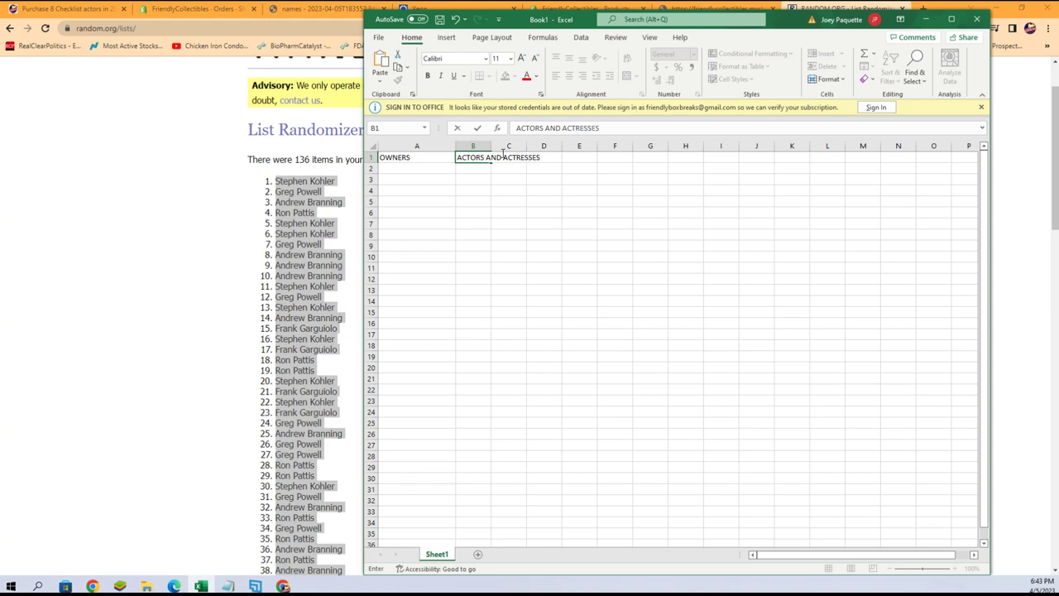
click(484, 146)
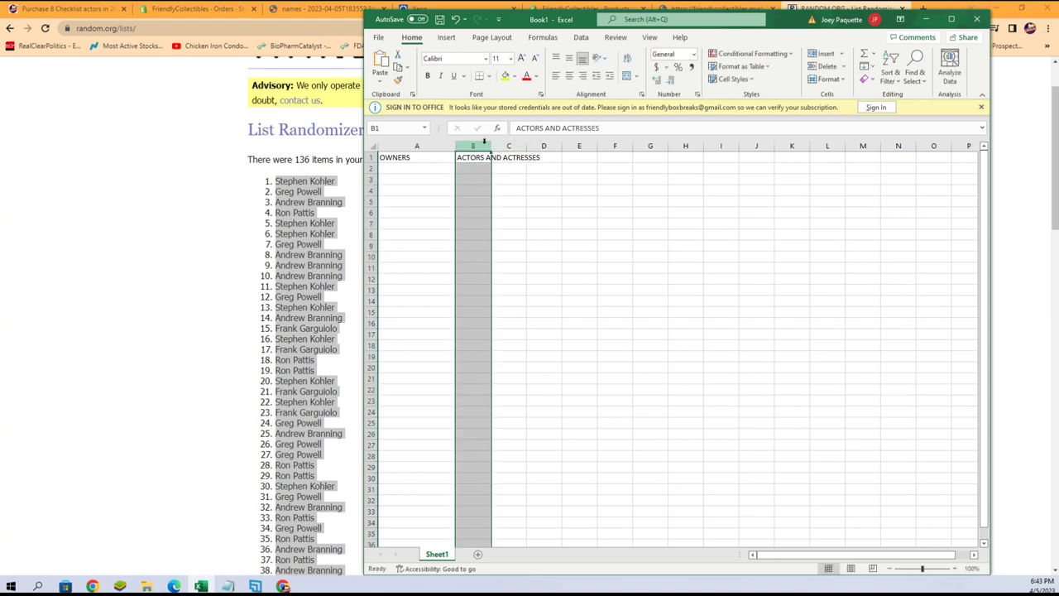
drag(492, 145, 545, 145)
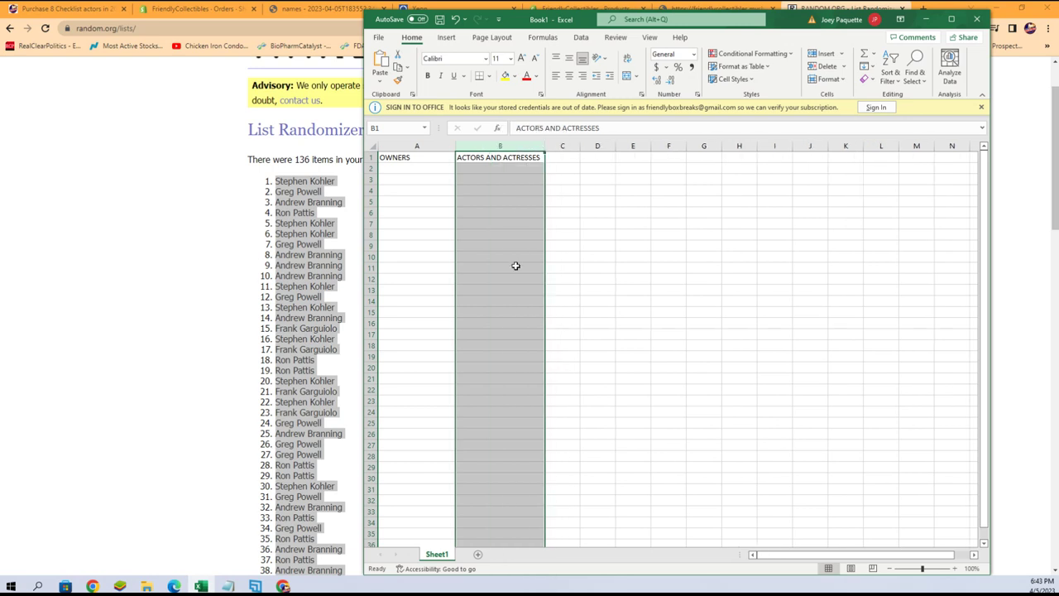
click(606, 246)
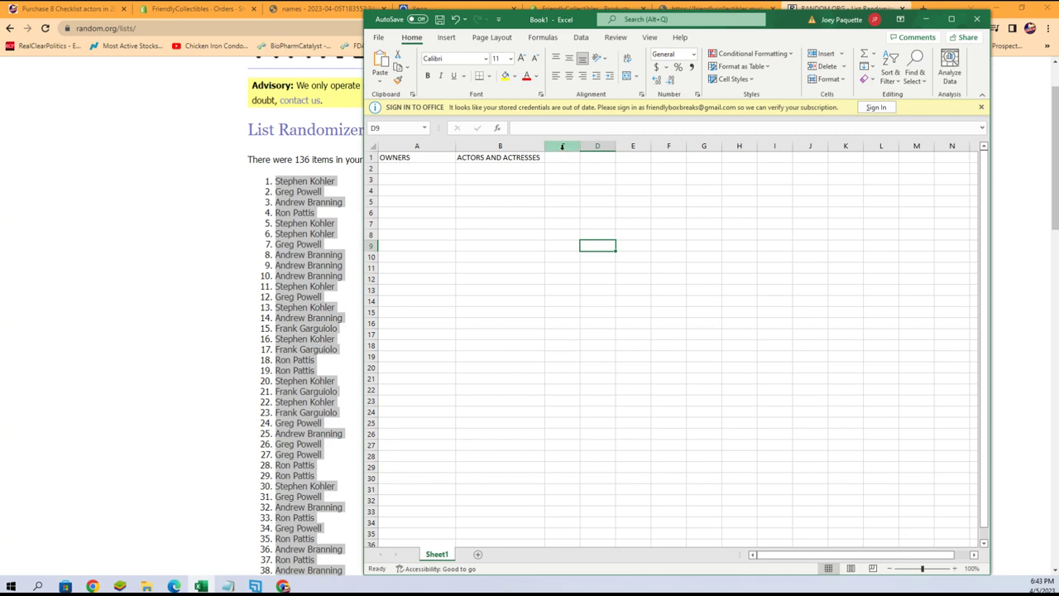
click(540, 155)
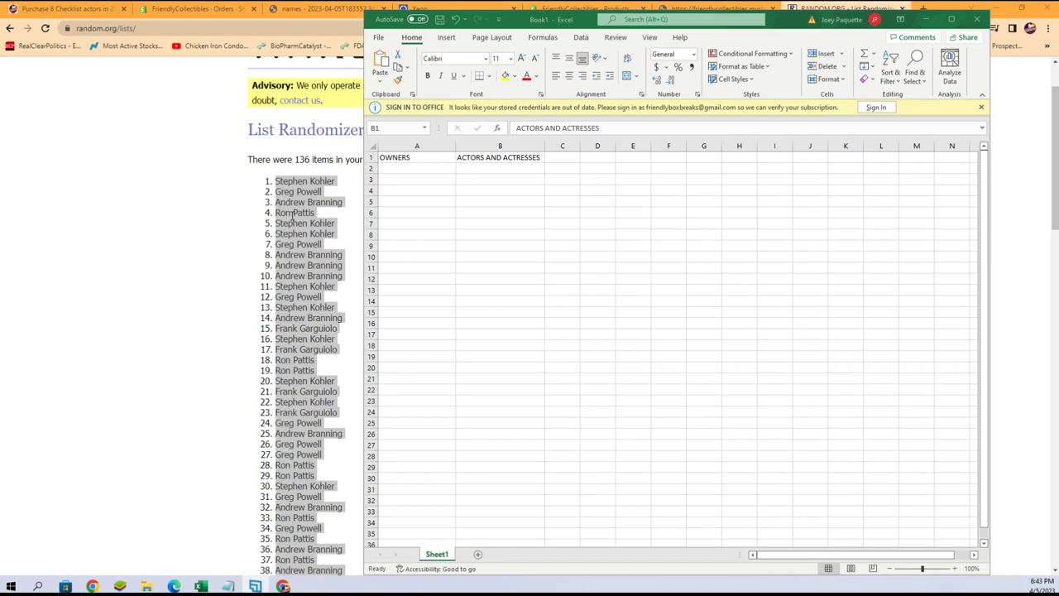
Paste the randomized owner list into A2 as plain text via Paste Special.
right_click(291, 216)
click(306, 224)
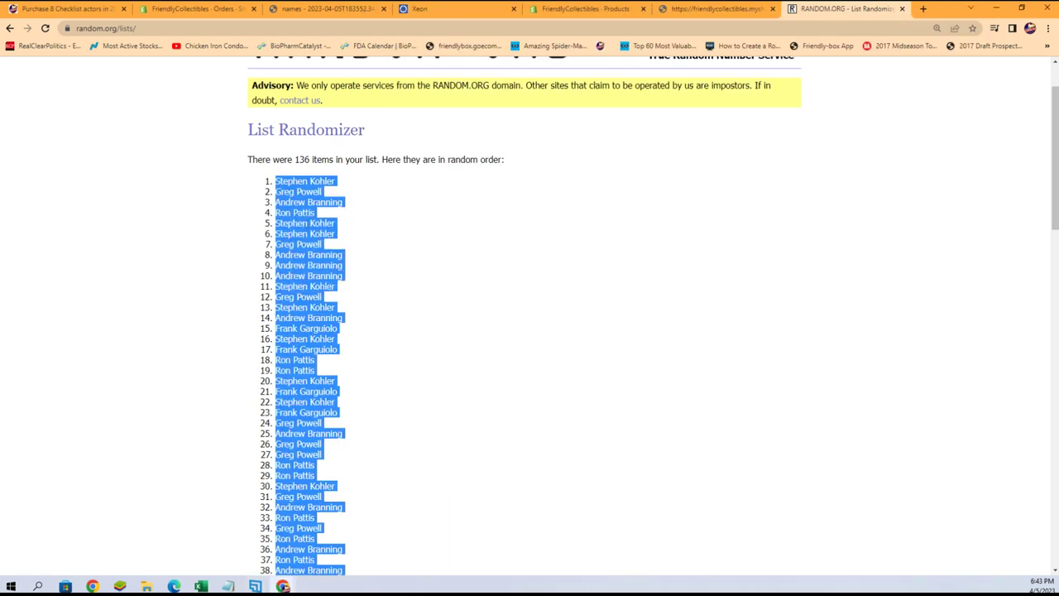
key(alt+Tab)
click(386, 168)
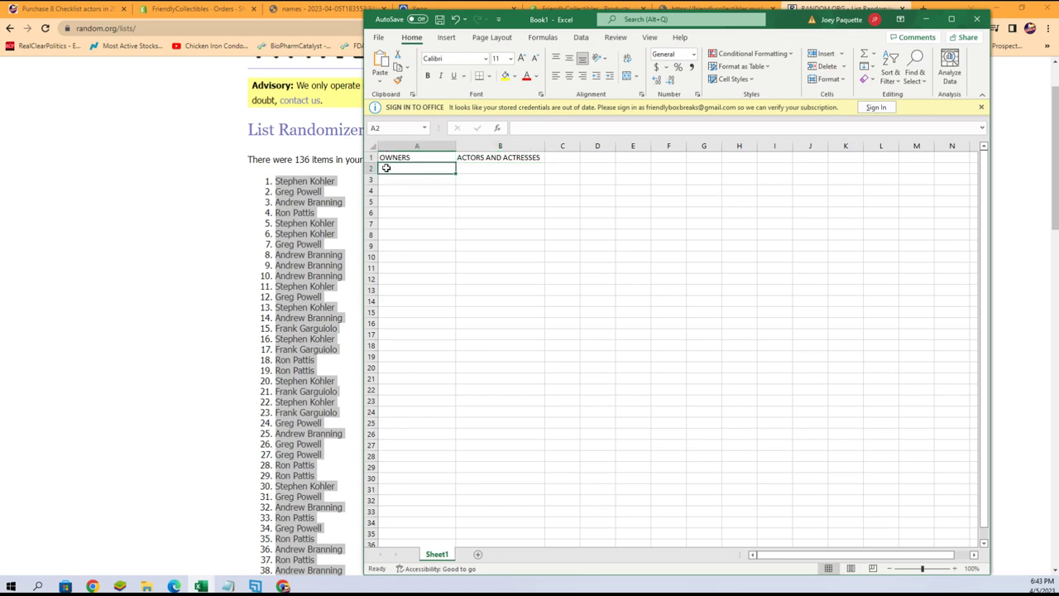
right_click(386, 168)
click(420, 241)
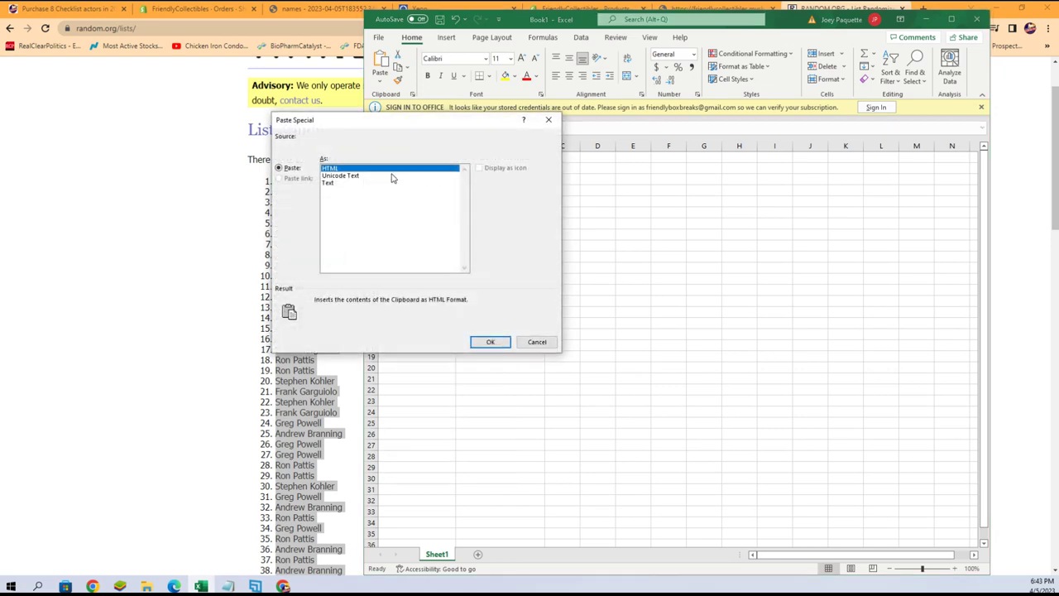
click(326, 183)
click(494, 343)
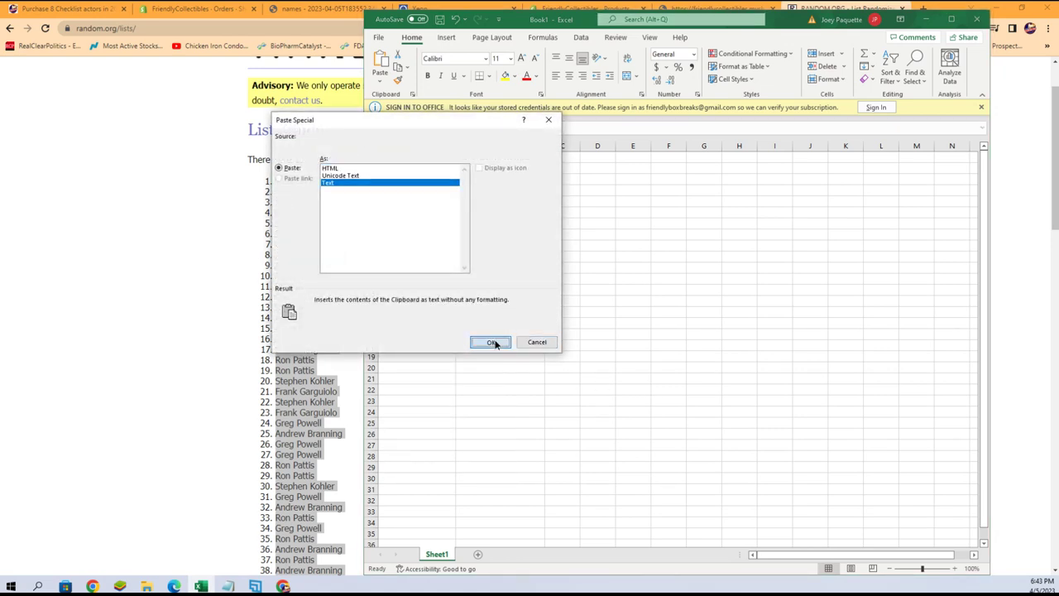
Adjust the sheet zoom and dismiss the sign-in notice.
click(935, 571)
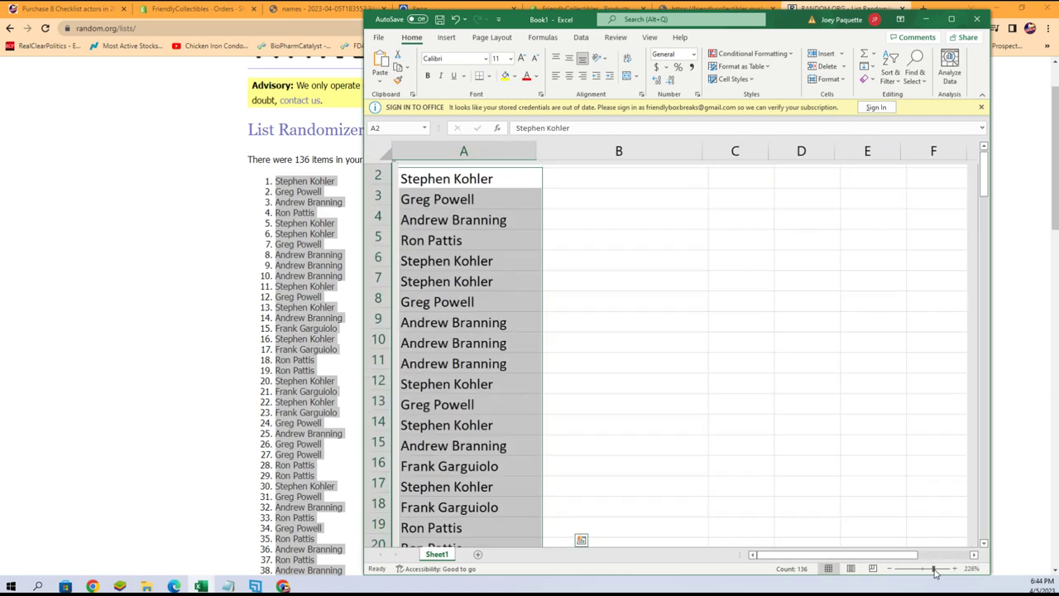
scroll(699, 444, up, 1)
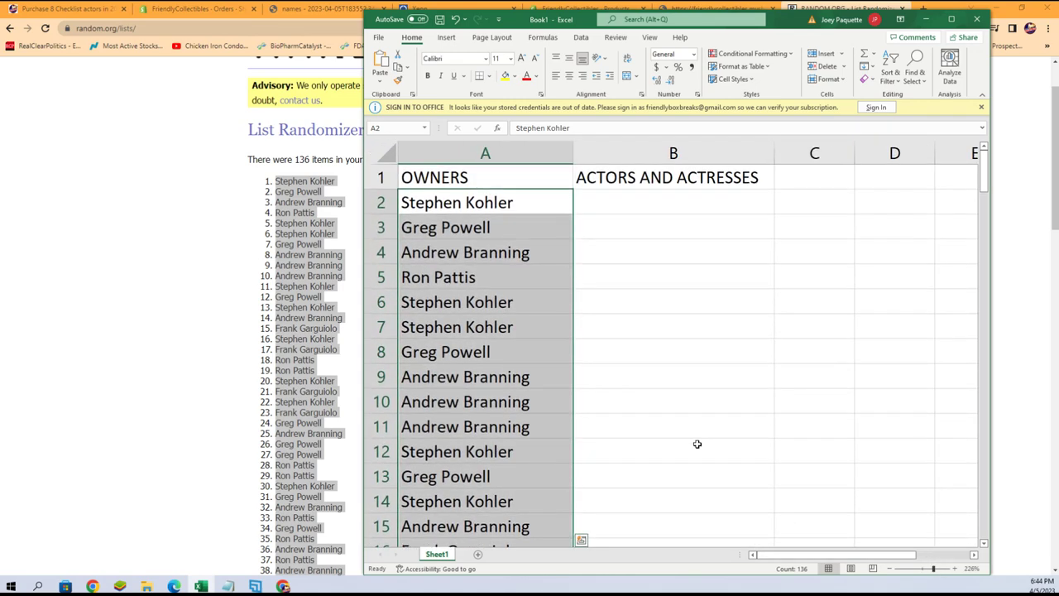
click(890, 568)
click(890, 569)
click(890, 569)
scroll(661, 203, up, 1)
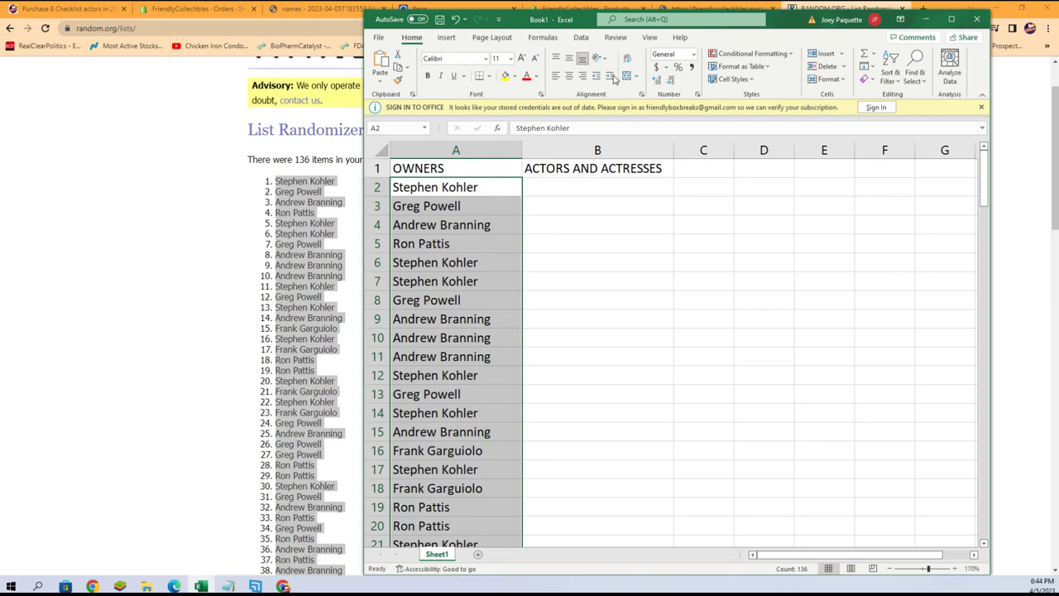
click(983, 108)
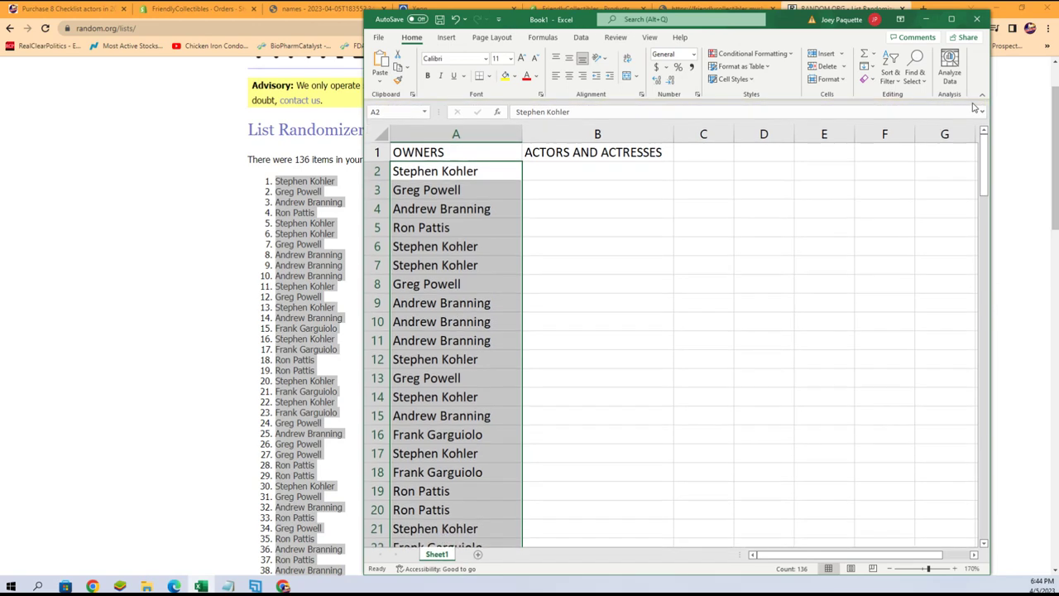
Make the Excel window taller and scroll through the pasted owner names.
click(600, 151)
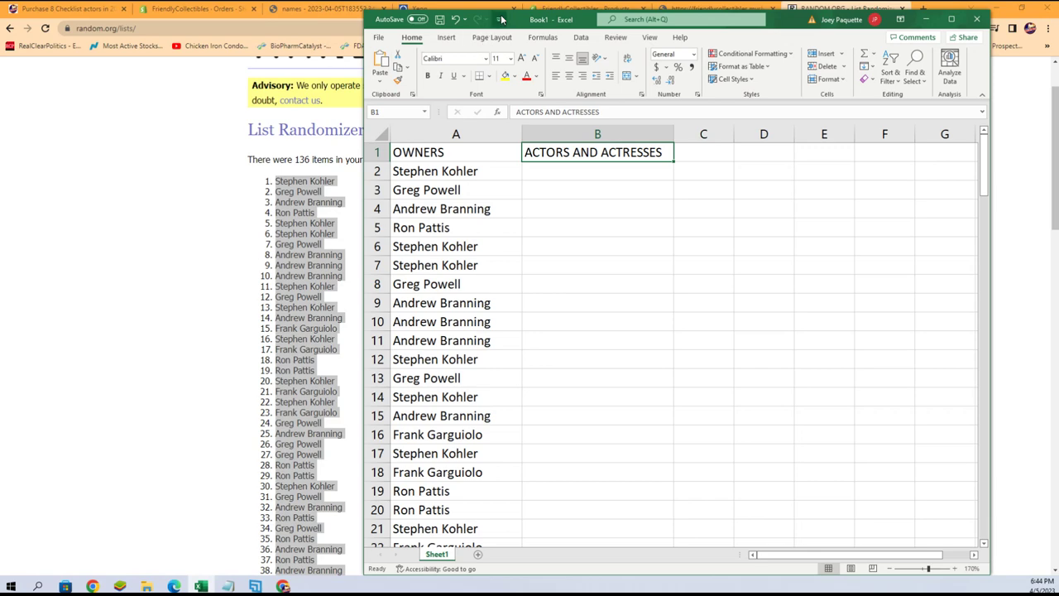
mouse_move(518, 13)
mouse_down()
mouse_move(518, 1)
mouse_move(667, 15)
mouse_up()
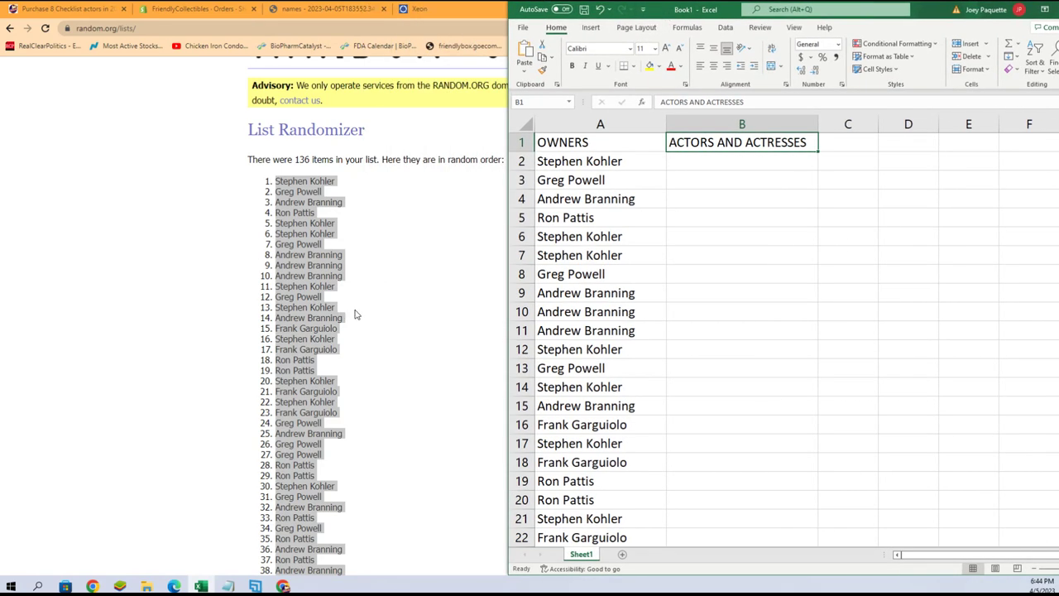
scroll(459, 433, down, 1)
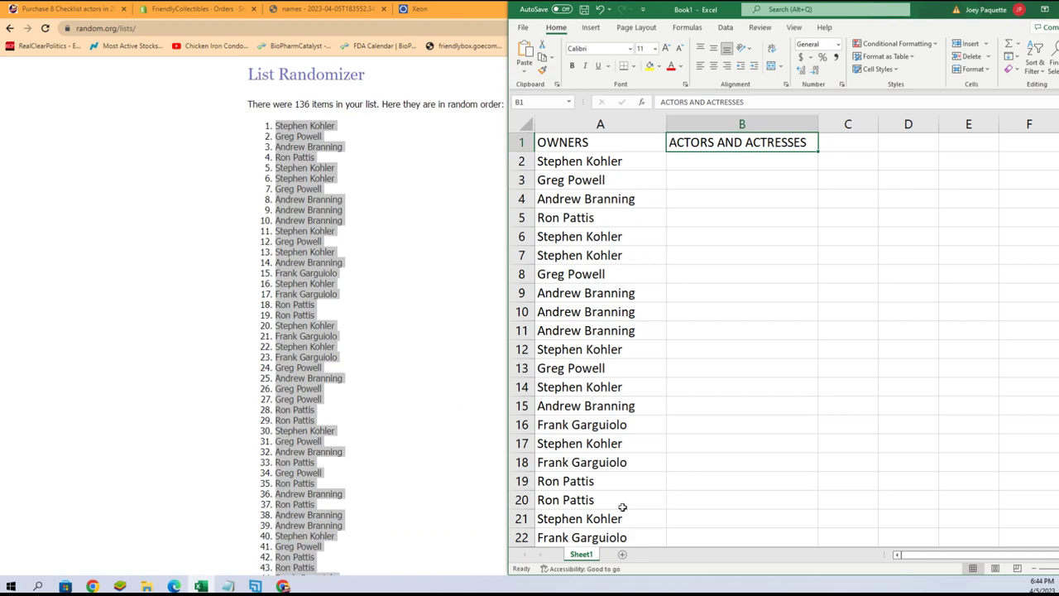
scroll(622, 506, down, 2)
scroll(693, 546, down, 1)
scroll(667, 501, down, 2)
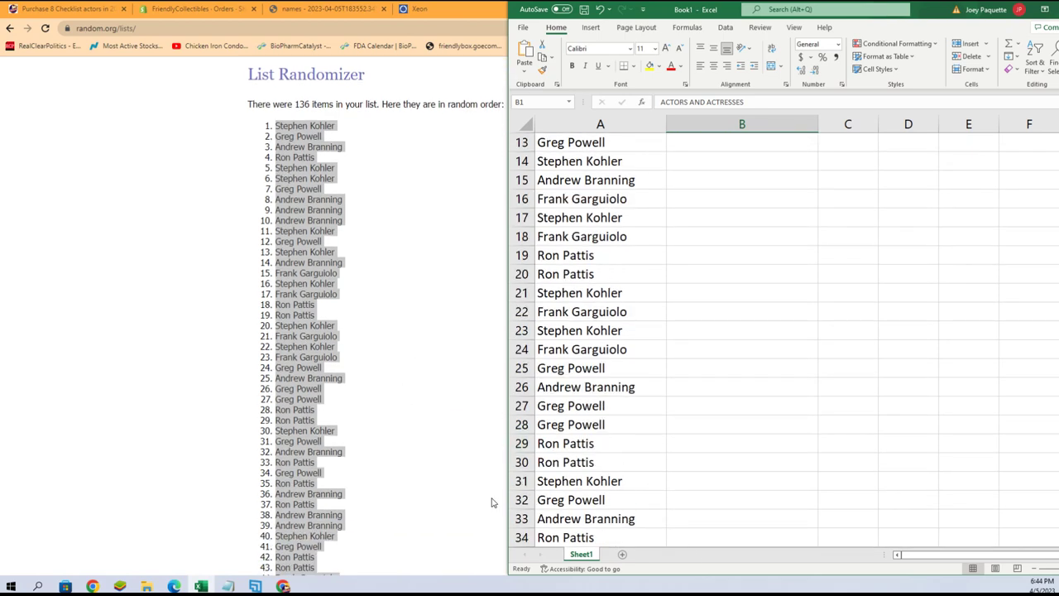
scroll(556, 447, up, 3)
scroll(556, 447, up, 2)
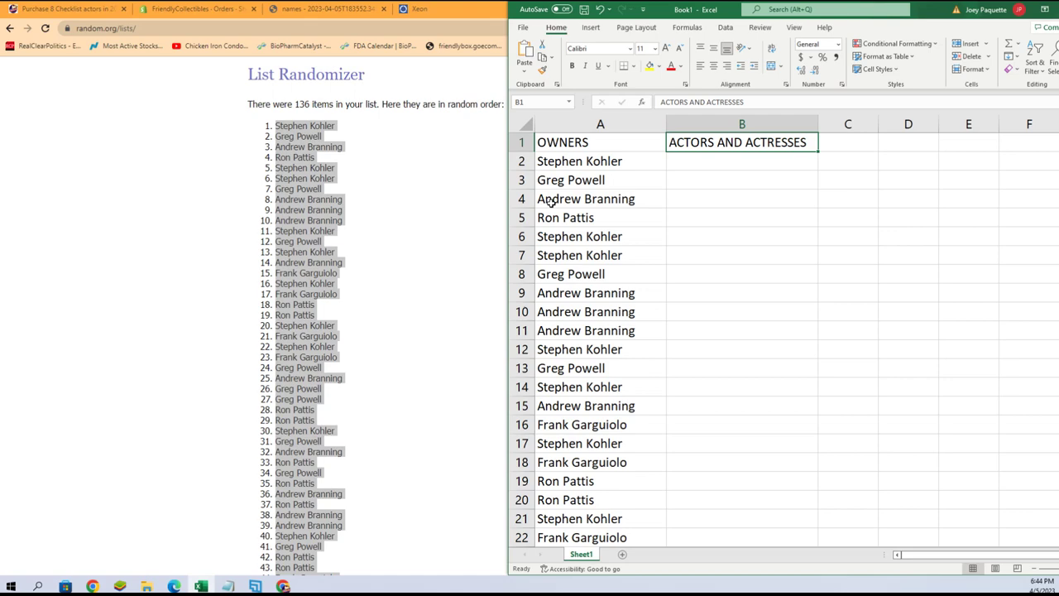
Select B2, then load an empty List Randomizer form in a maximized browser.
click(734, 160)
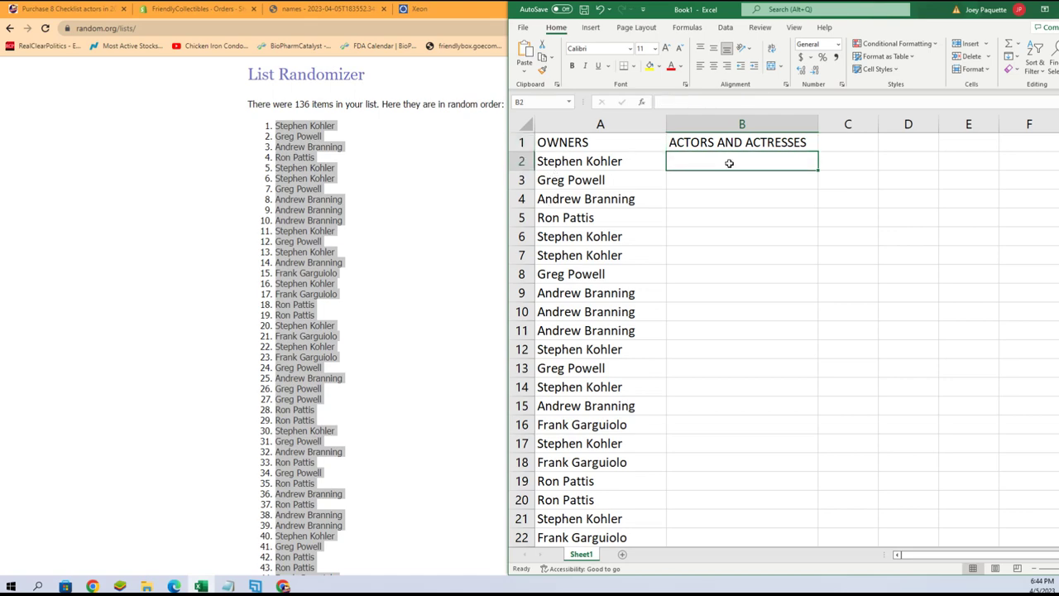
scroll(433, 201, up, 2)
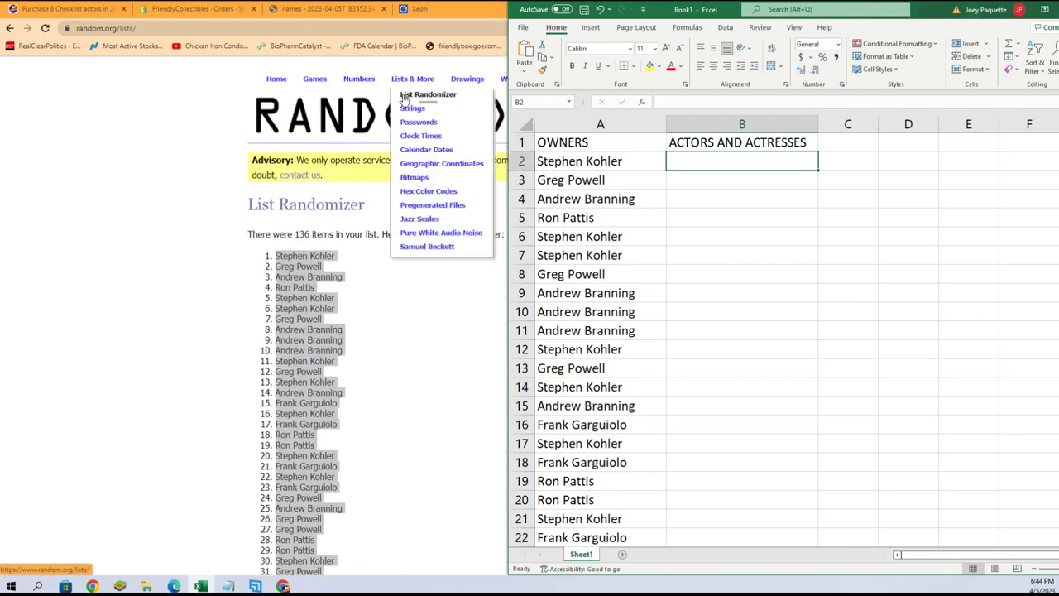
click(428, 94)
key(super+Up)
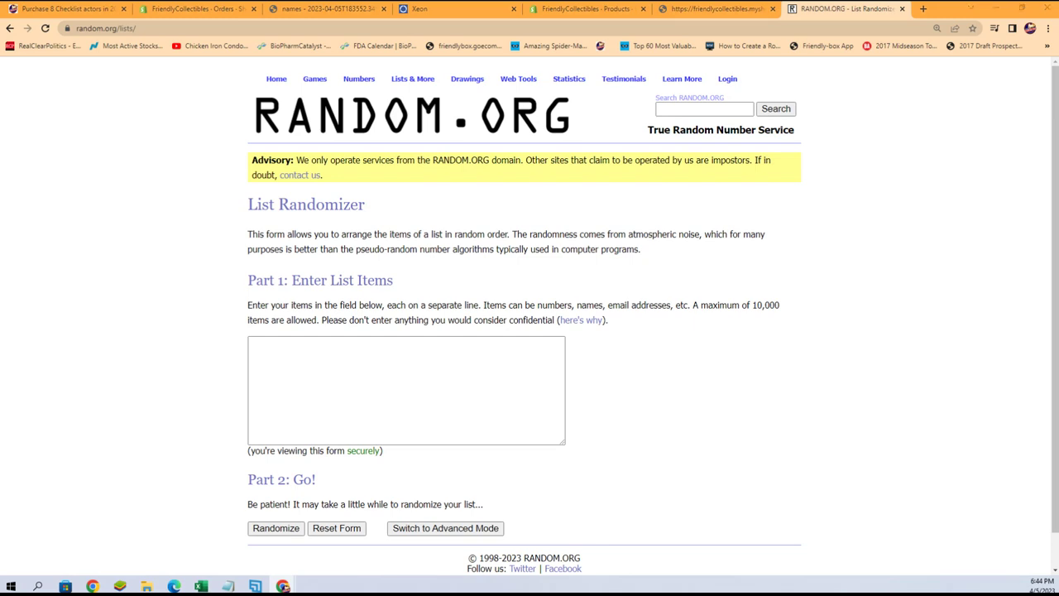
Copy the actor names from Adam Driver onward in Notepad and paste them into the randomizer.
key(alt+Tab)
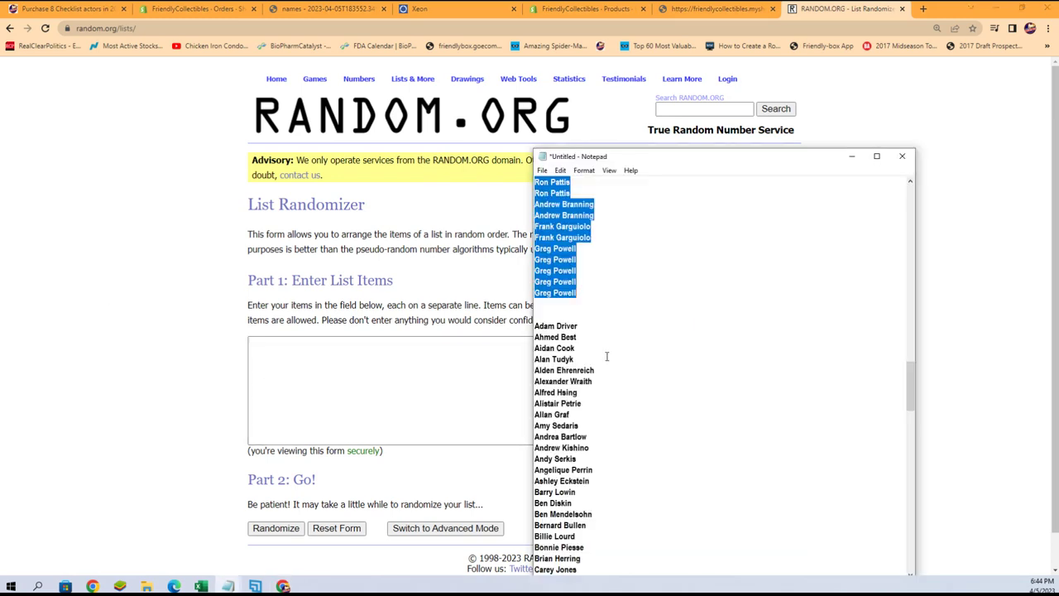
mouse_move(537, 325)
mouse_down()
mouse_move(579, 583)
mouse_move(570, 582)
mouse_move(633, 535)
mouse_up()
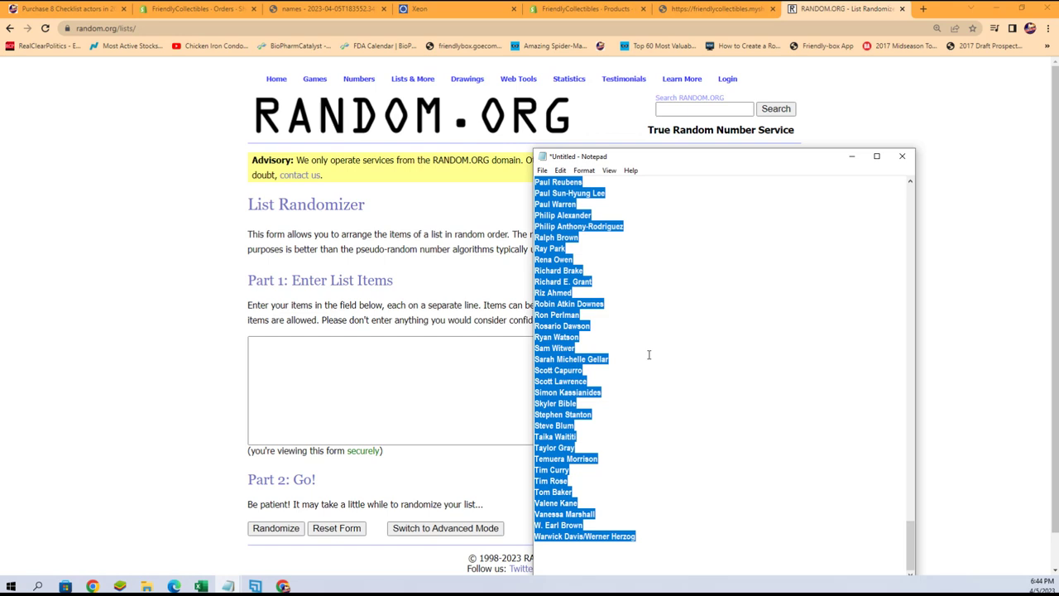
right_click(549, 291)
click(590, 302)
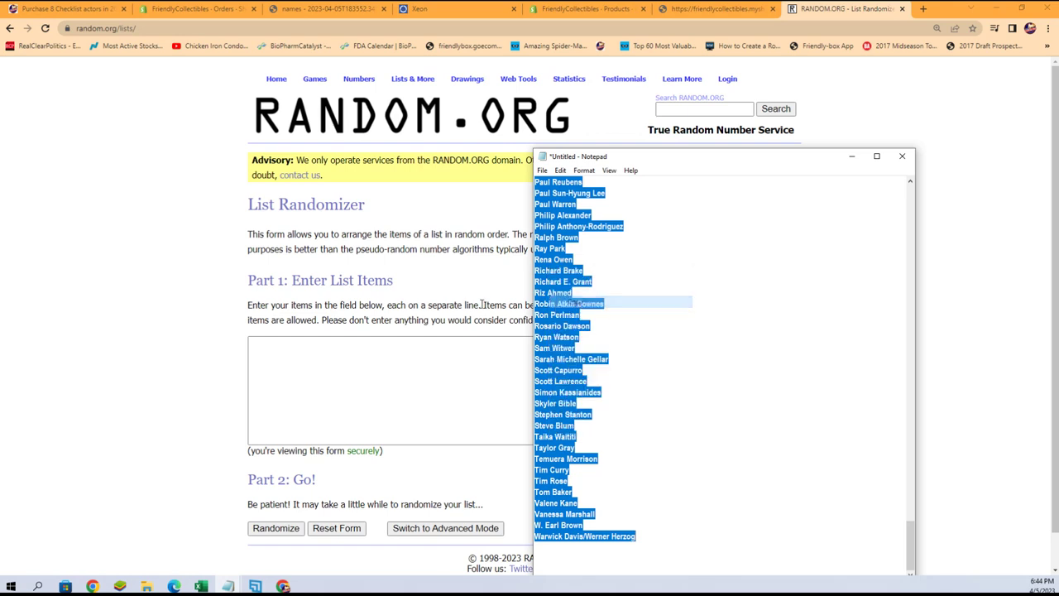
click(336, 358)
right_click(335, 359)
click(374, 450)
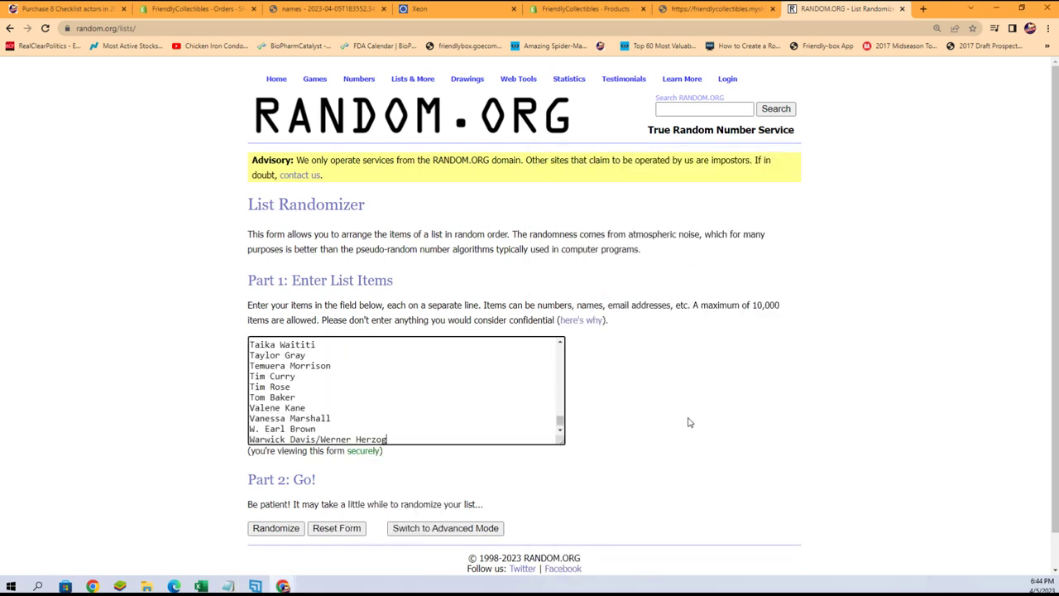
Randomize the actor and actress list, then reshuffle it six more times.
click(276, 528)
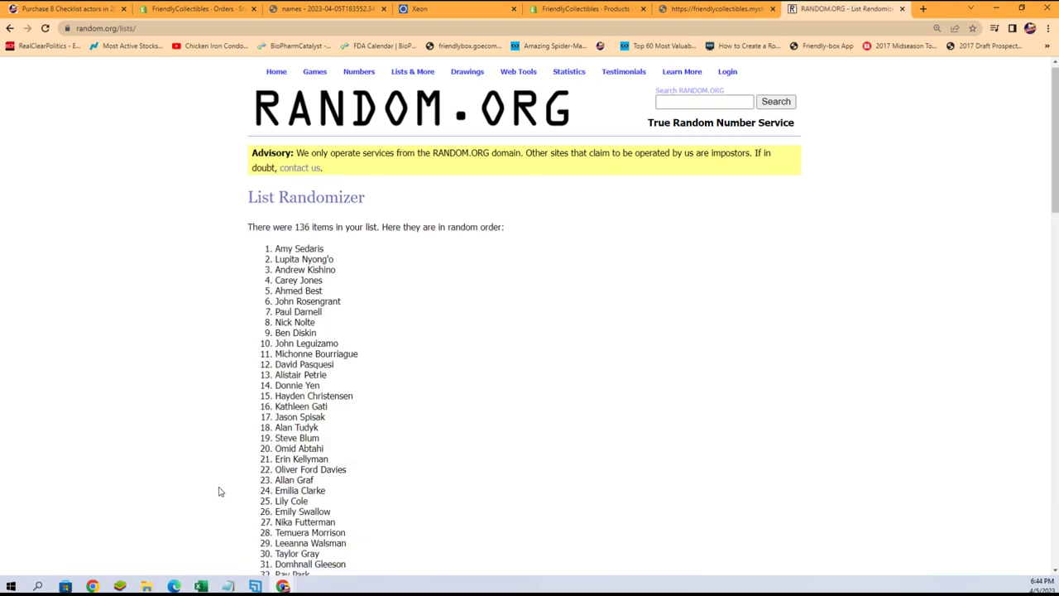
scroll(348, 486, down, 6)
scroll(348, 486, down, 5)
scroll(288, 457, down, 3)
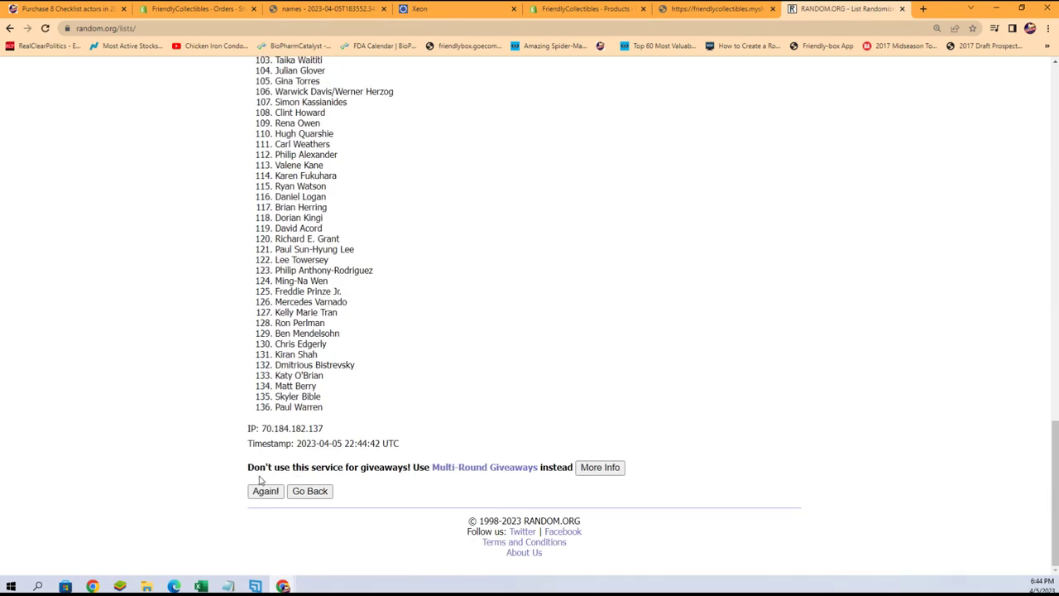
click(263, 490)
scroll(248, 513, down, 10)
scroll(240, 544, down, 5)
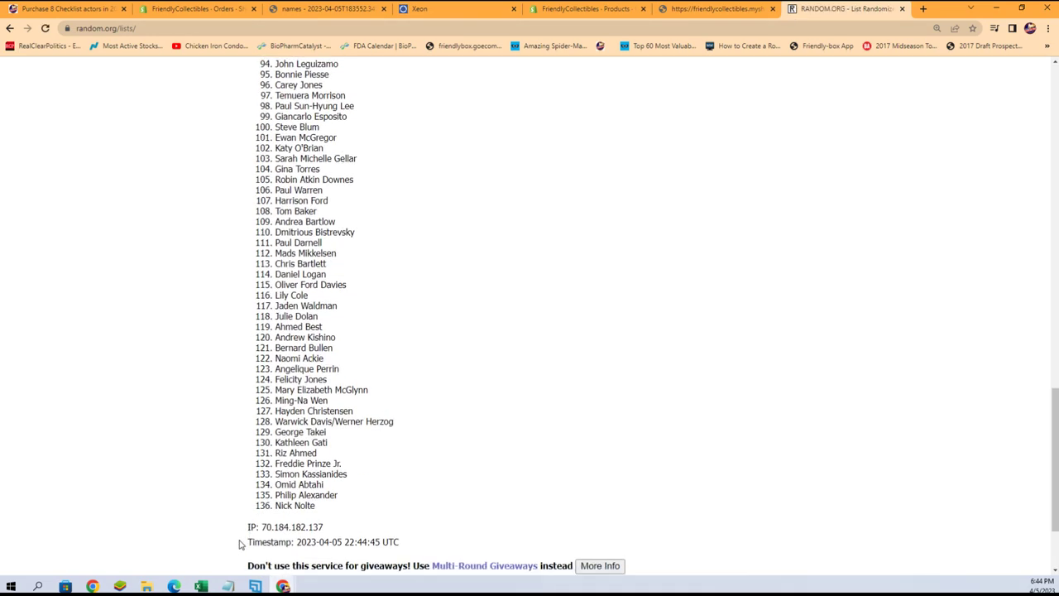
scroll(240, 544, down, 4)
click(263, 495)
scroll(223, 464, down, 6)
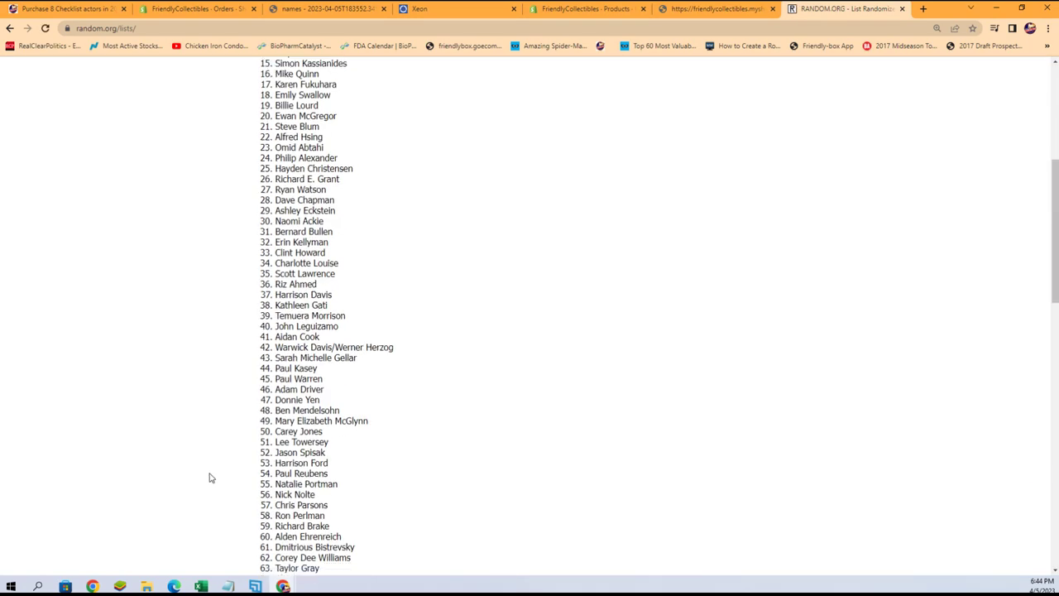
scroll(210, 479, down, 8)
scroll(213, 488, down, 3)
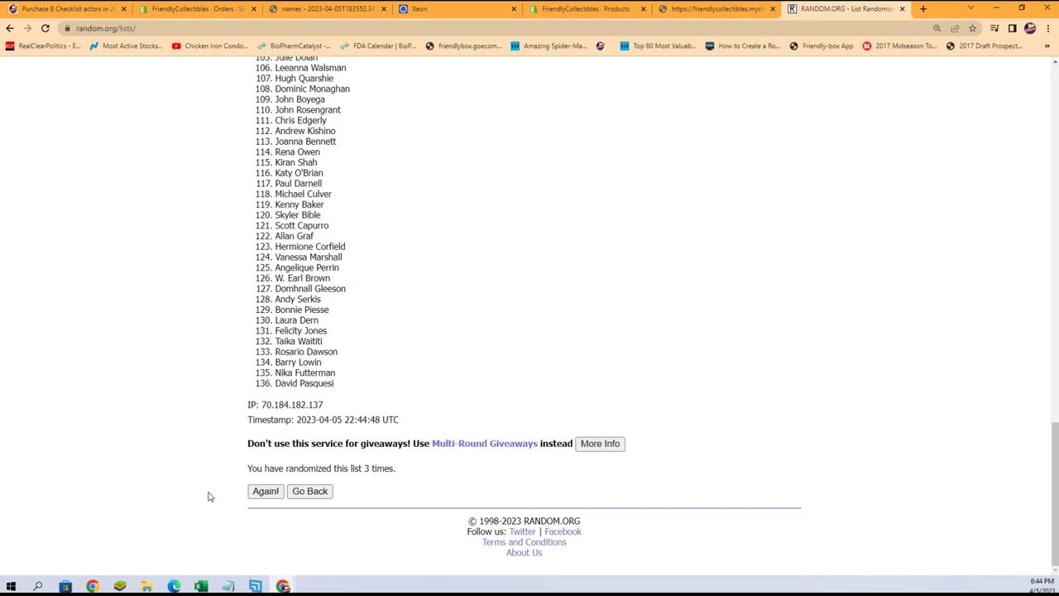
click(259, 491)
scroll(243, 467, down, 8)
scroll(241, 488, down, 5)
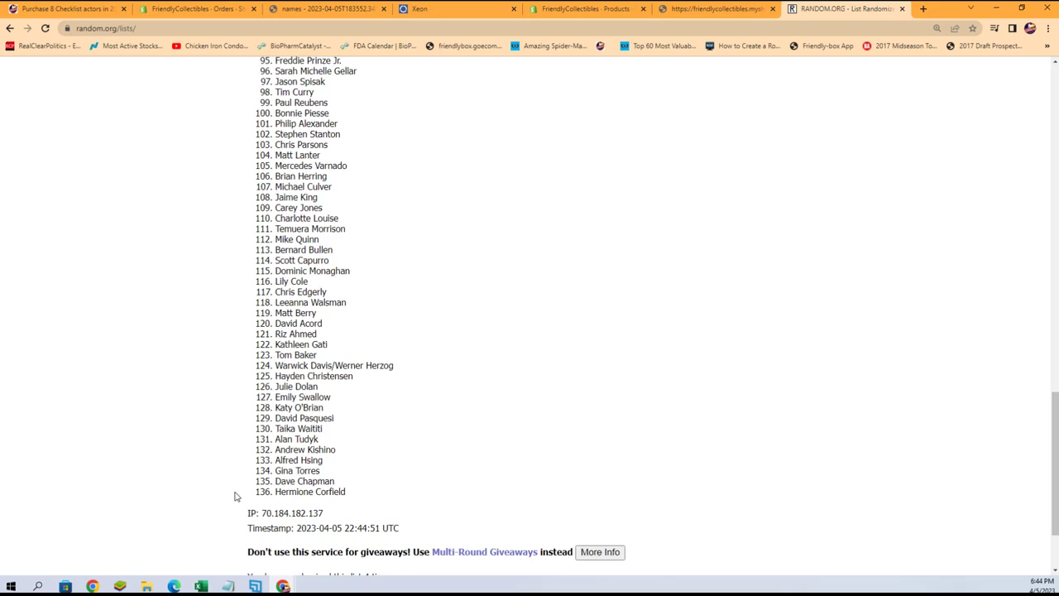
scroll(234, 497, down, 2)
click(265, 491)
scroll(252, 471, down, 5)
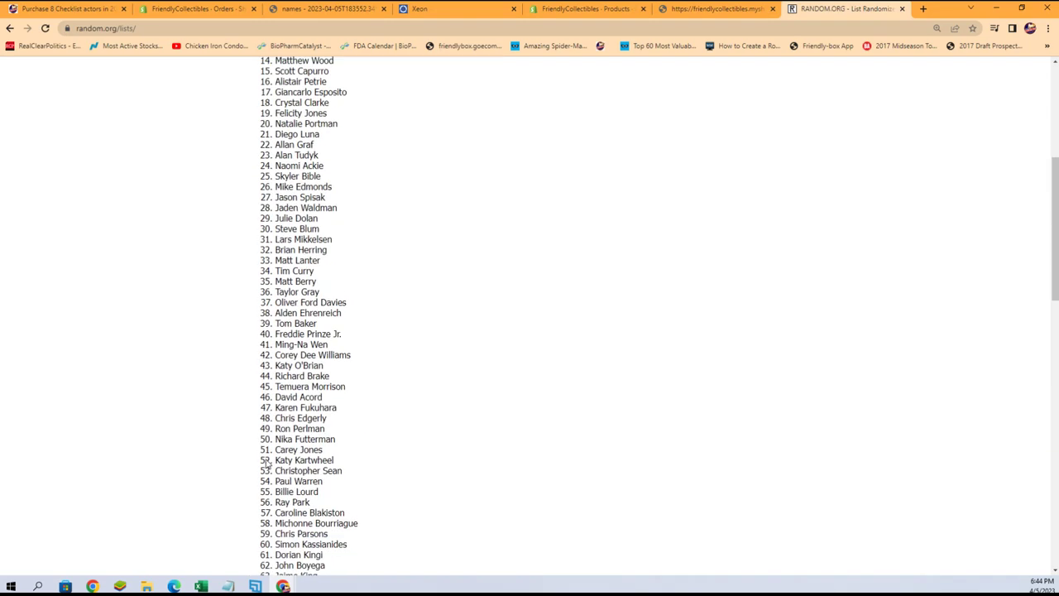
scroll(255, 461, down, 3)
scroll(240, 472, down, 8)
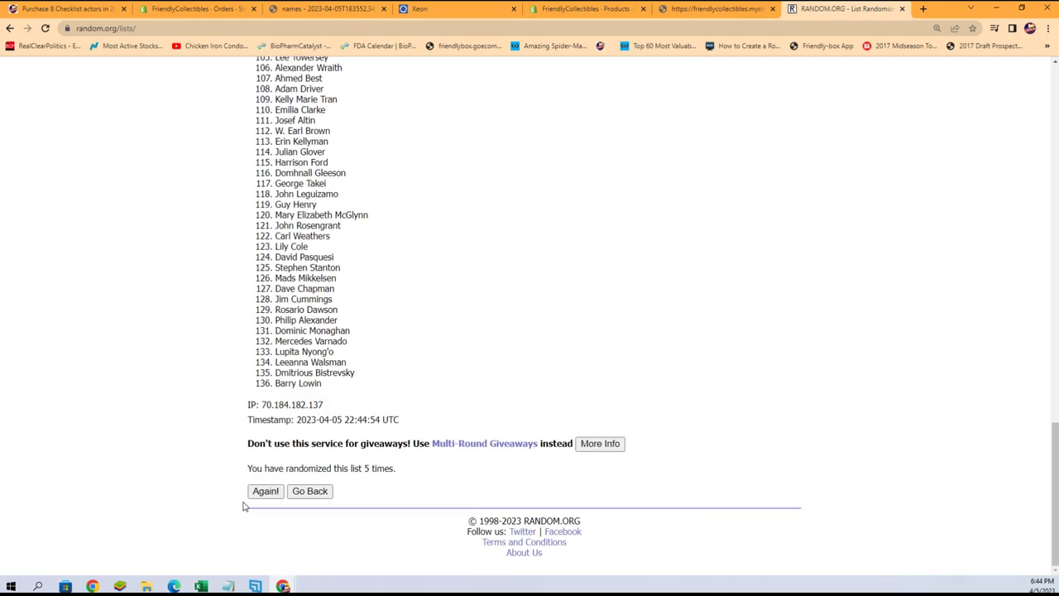
click(265, 492)
scroll(361, 476, down, 6)
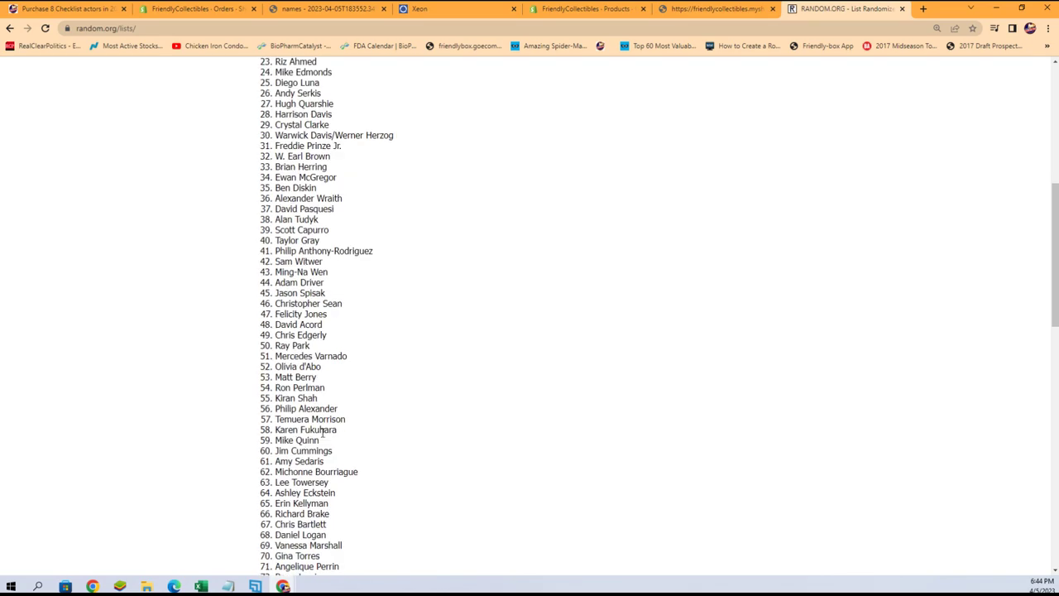
scroll(361, 476, down, 5)
scroll(361, 477, down, 4)
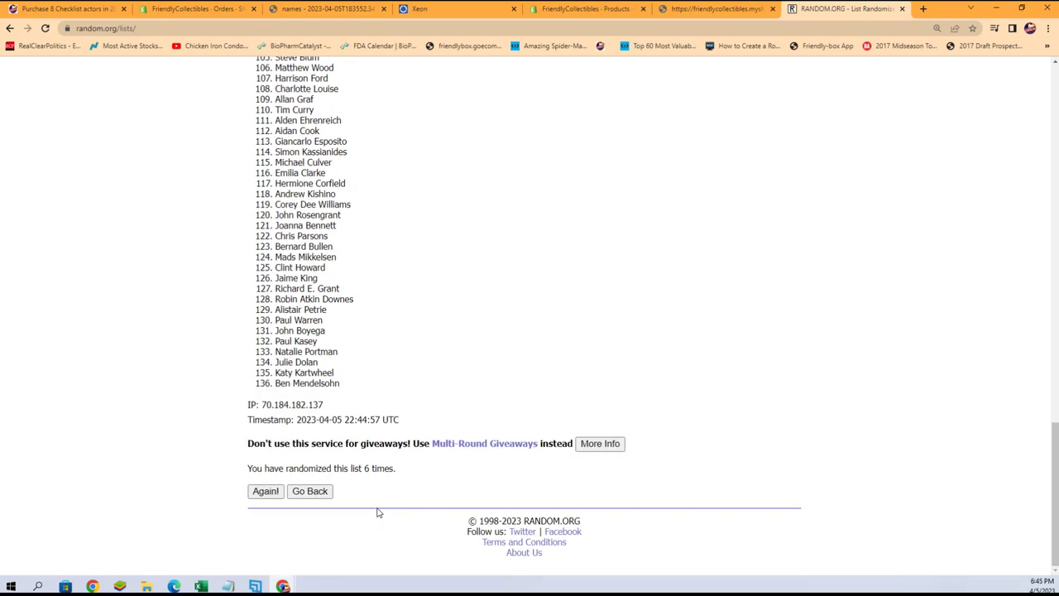
click(265, 491)
scroll(296, 152, down, 2)
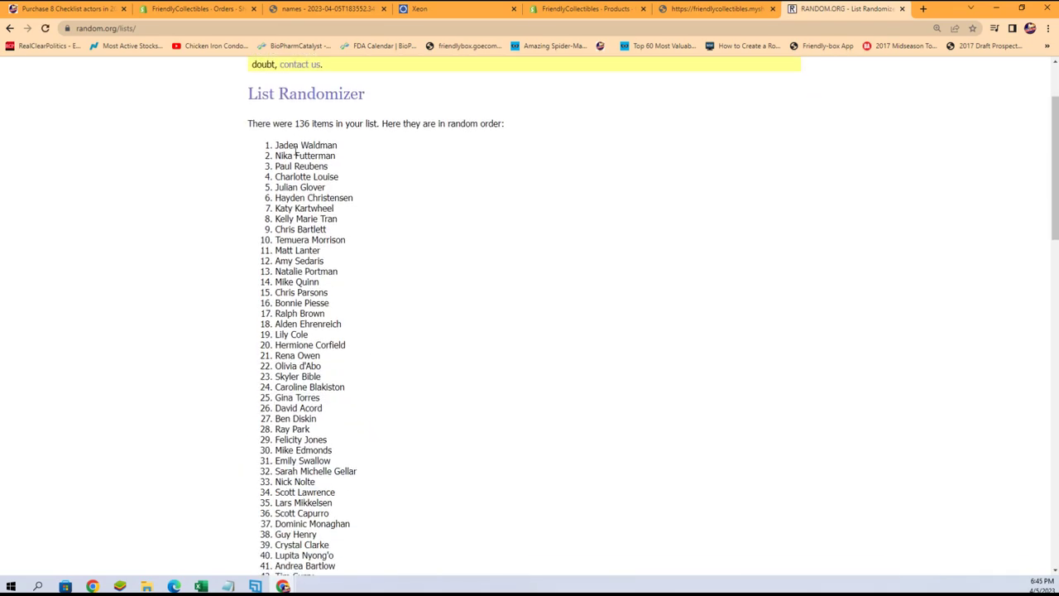
Select and copy all 136 shuffled actor and actress names.
mouse_move(274, 147)
mouse_down()
mouse_move(348, 566)
mouse_move(373, 531)
mouse_up()
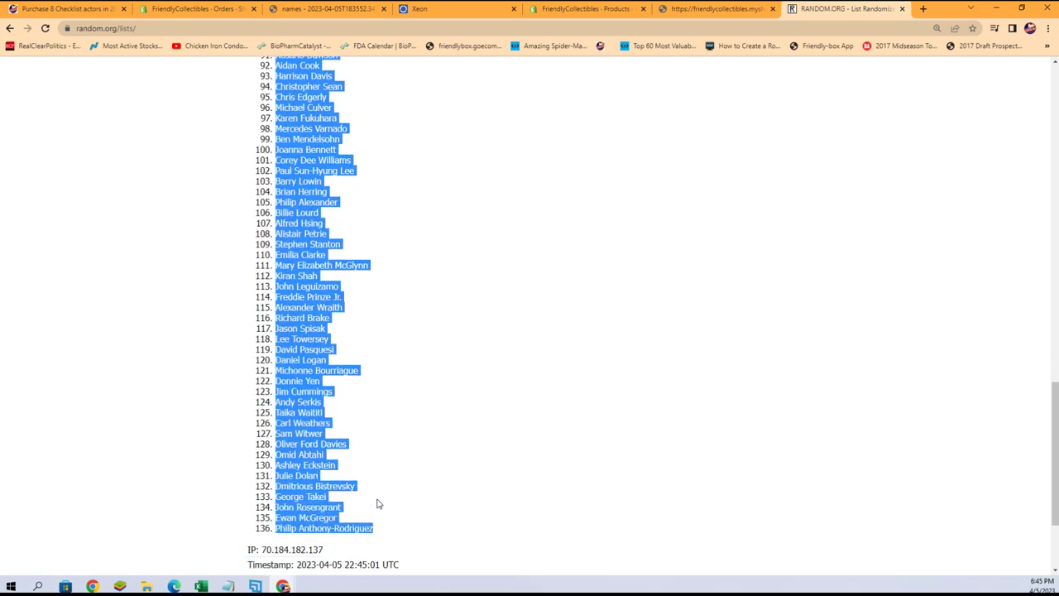
right_click(289, 351)
click(308, 363)
scroll(463, 497, down, 3)
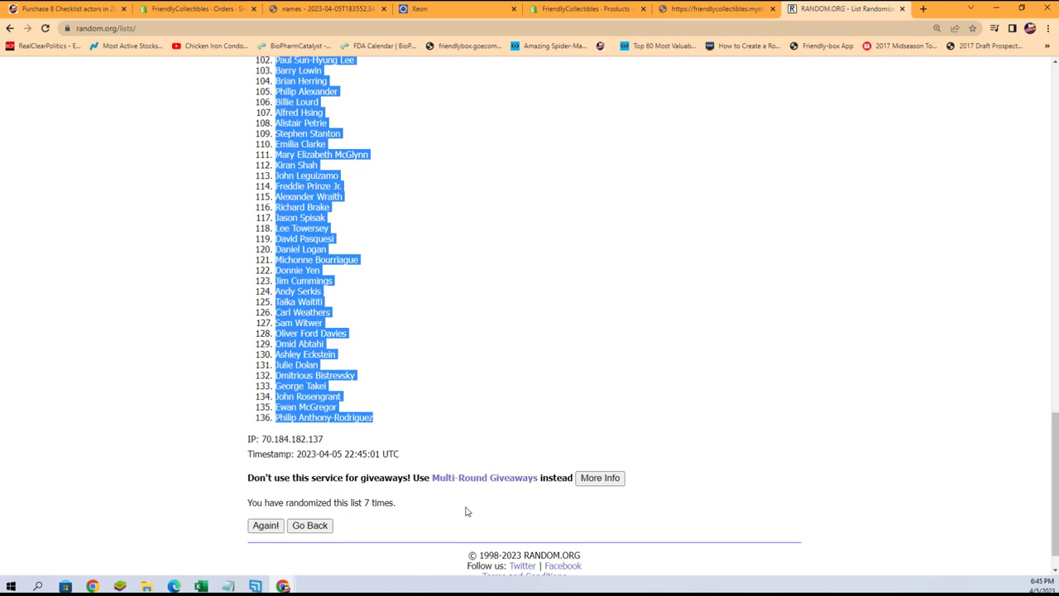
scroll(447, 478, up, 3)
scroll(455, 475, up, 3)
scroll(448, 476, up, 3)
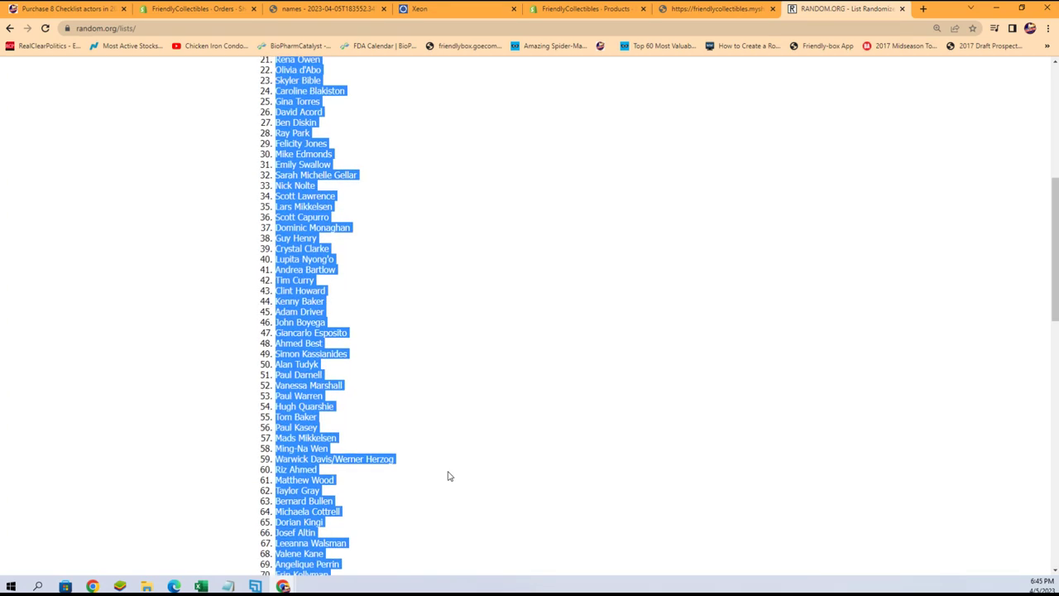
scroll(449, 476, up, 2)
scroll(450, 475, up, 2)
scroll(461, 450, up, 1)
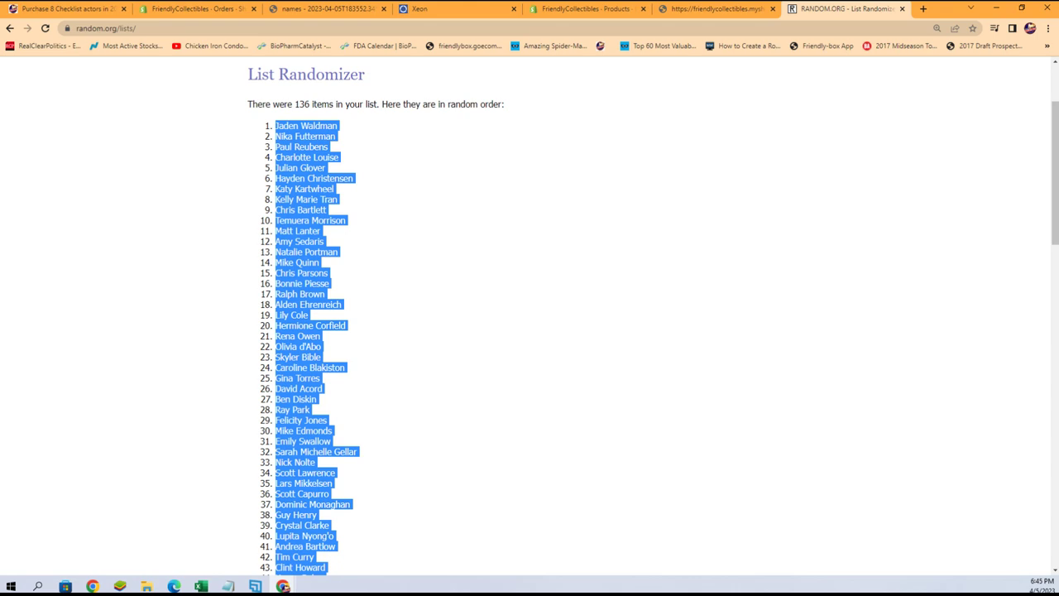
Paste the shuffled actor names into B2 as unformatted text via Paste Special.
key(alt+Tab)
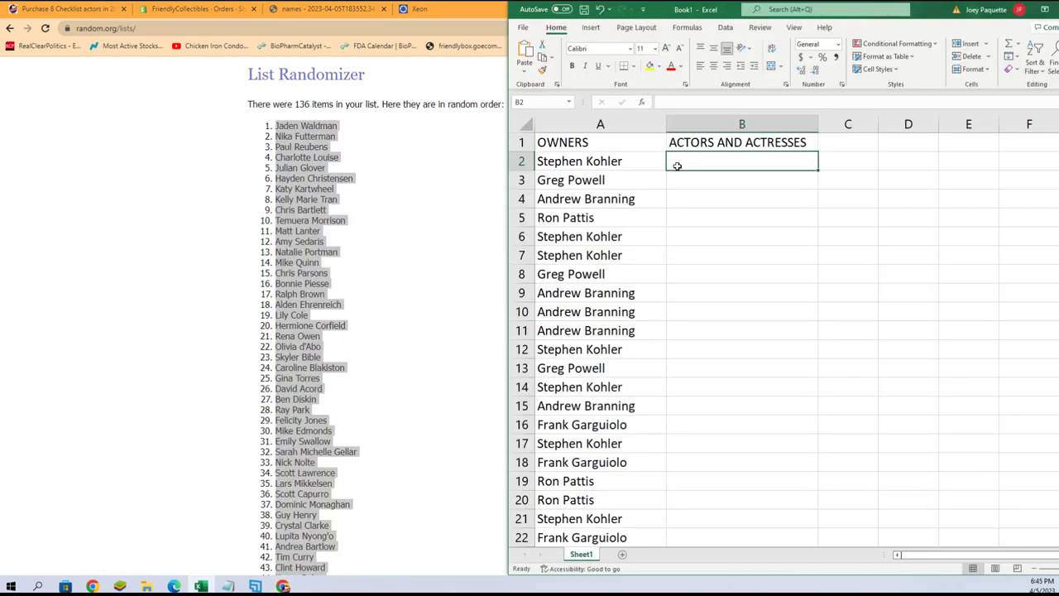
right_click(691, 161)
click(713, 237)
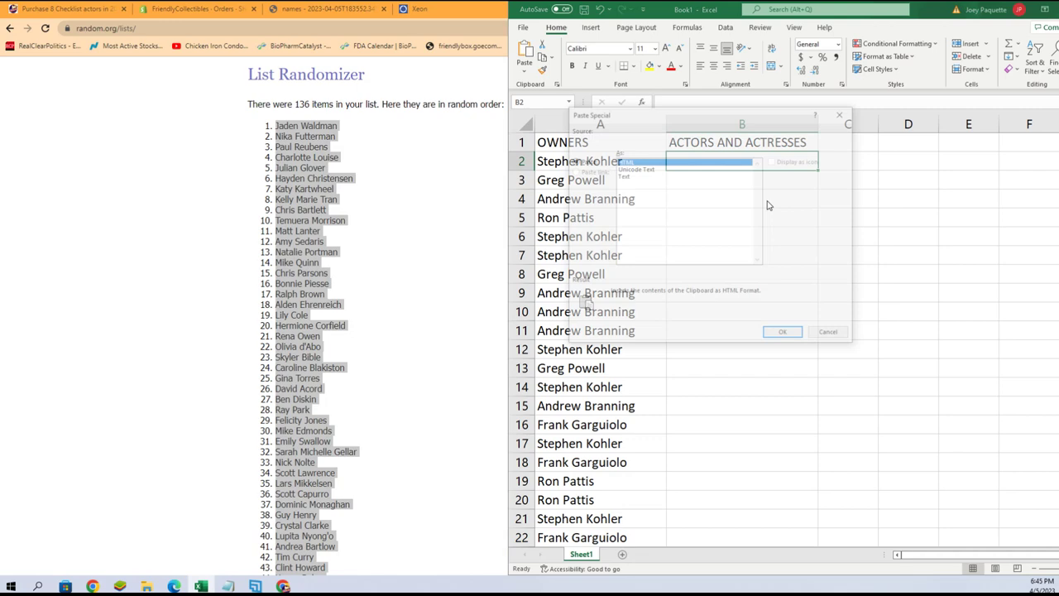
click(622, 176)
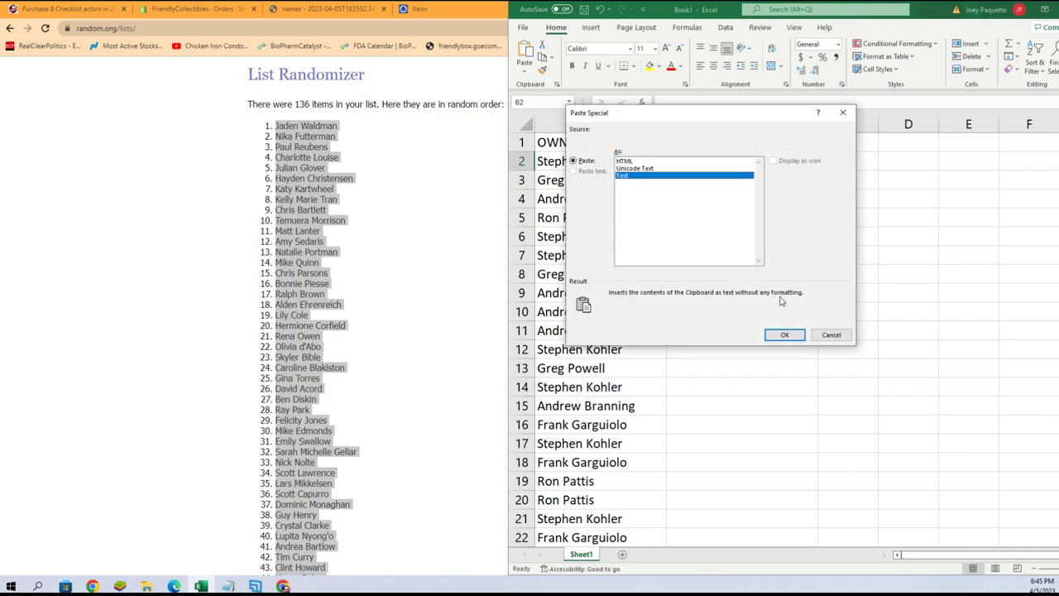
click(774, 337)
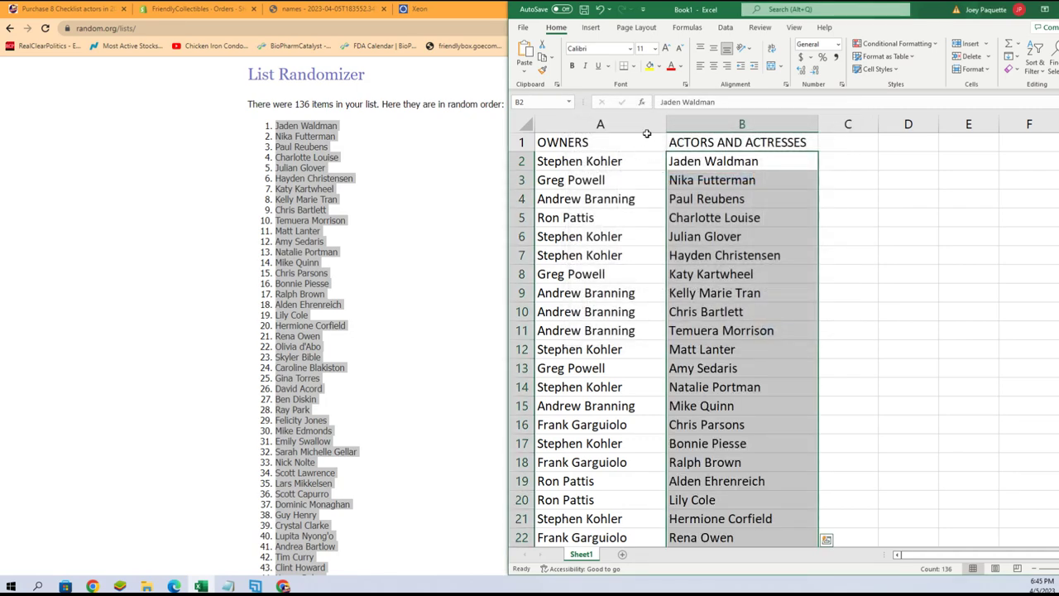
Narrow column A to fit the owner names.
click(661, 122)
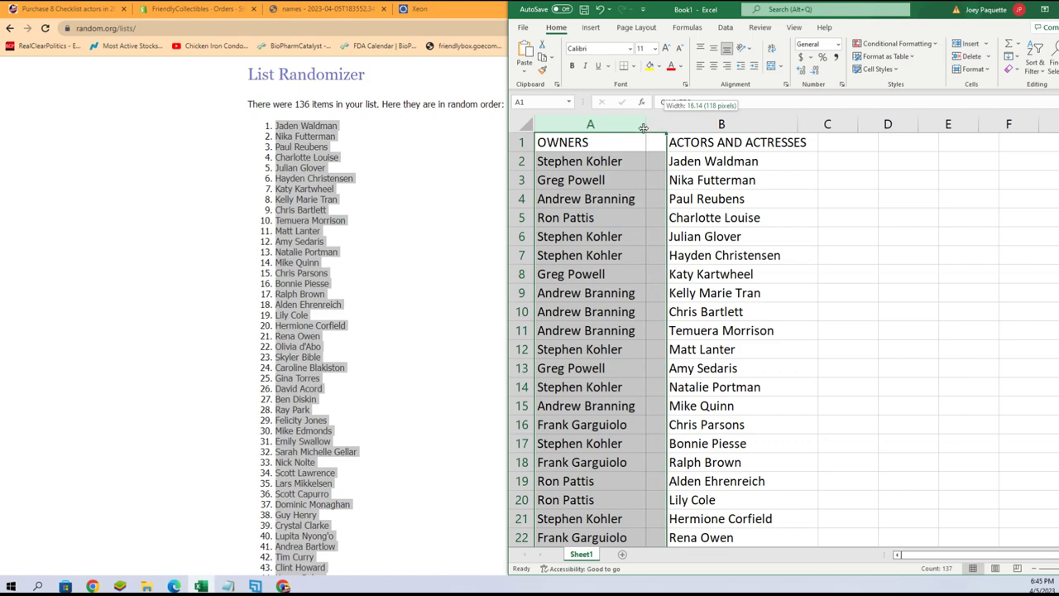
drag(644, 127, 645, 127)
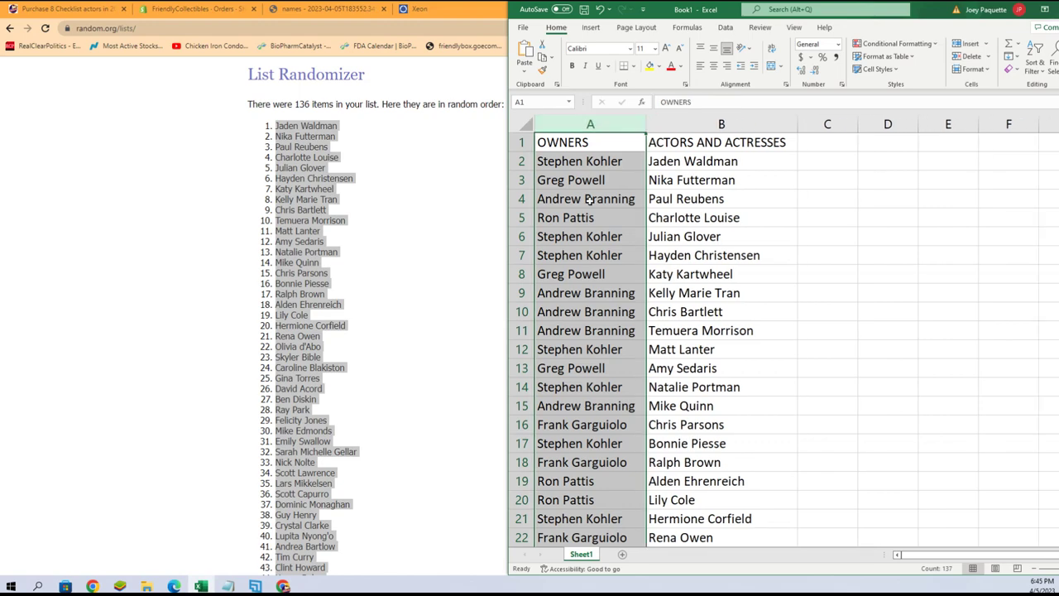
click(640, 261)
scroll(637, 416, down, 1)
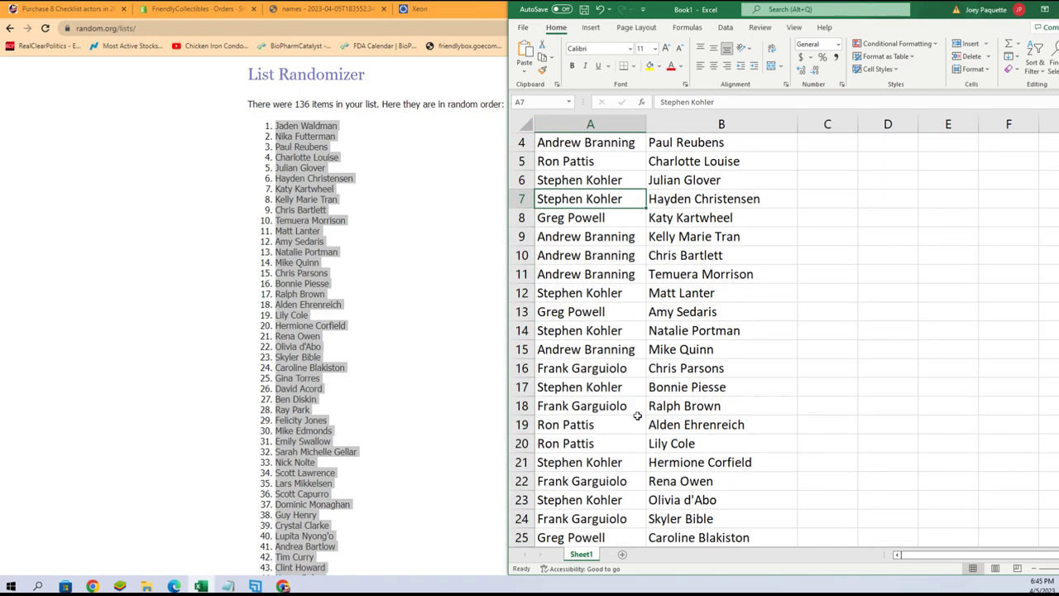
scroll(624, 429, down, 1)
scroll(624, 429, down, 1)
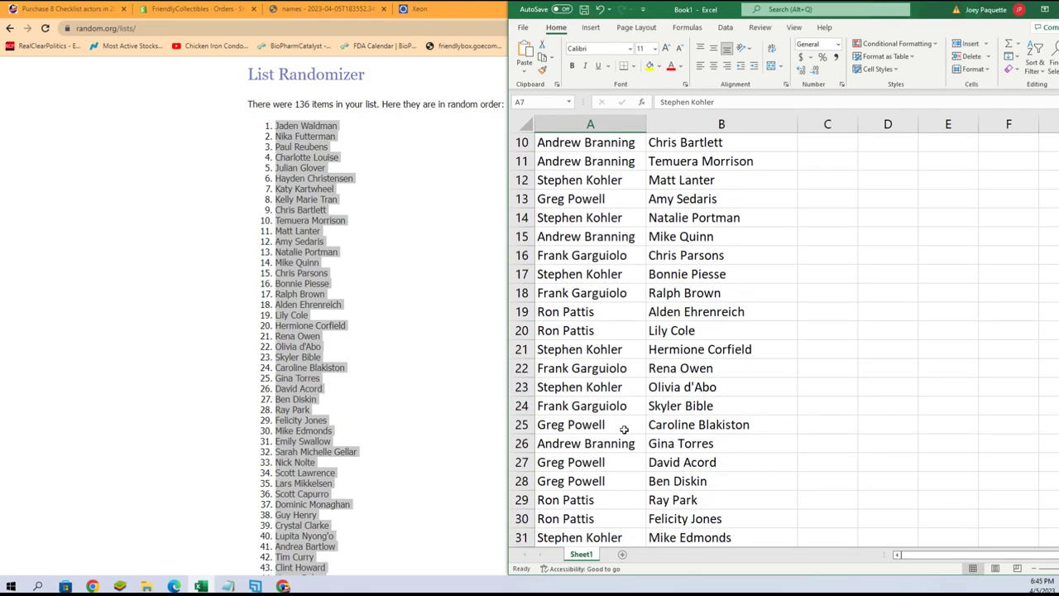
scroll(624, 429, down, 1)
scroll(625, 429, down, 1)
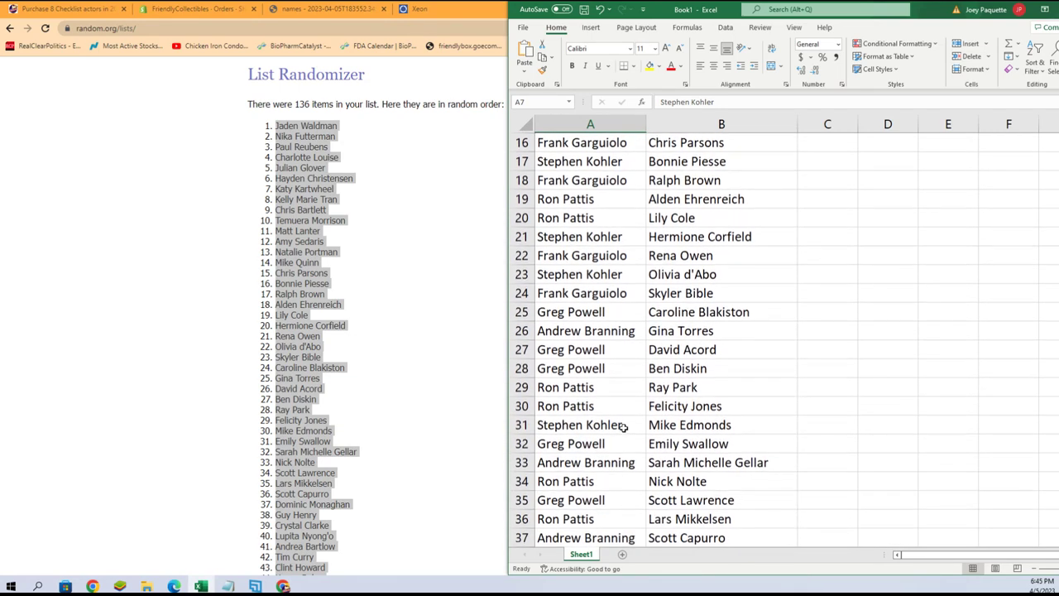
scroll(626, 425, down, 1)
click(607, 352)
scroll(625, 422, down, 1)
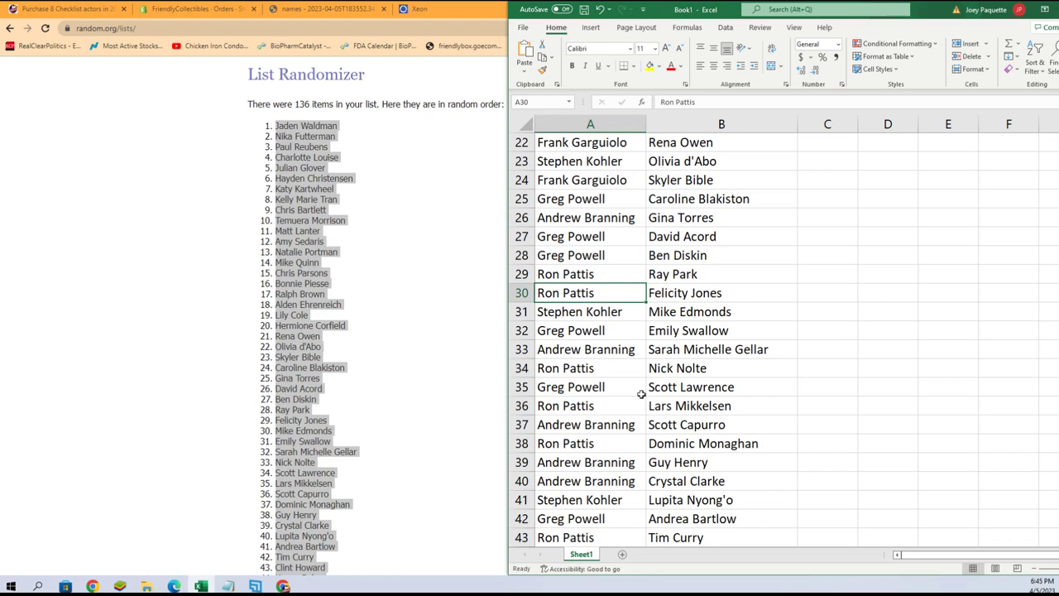
scroll(637, 399, down, 1)
scroll(637, 403, down, 2)
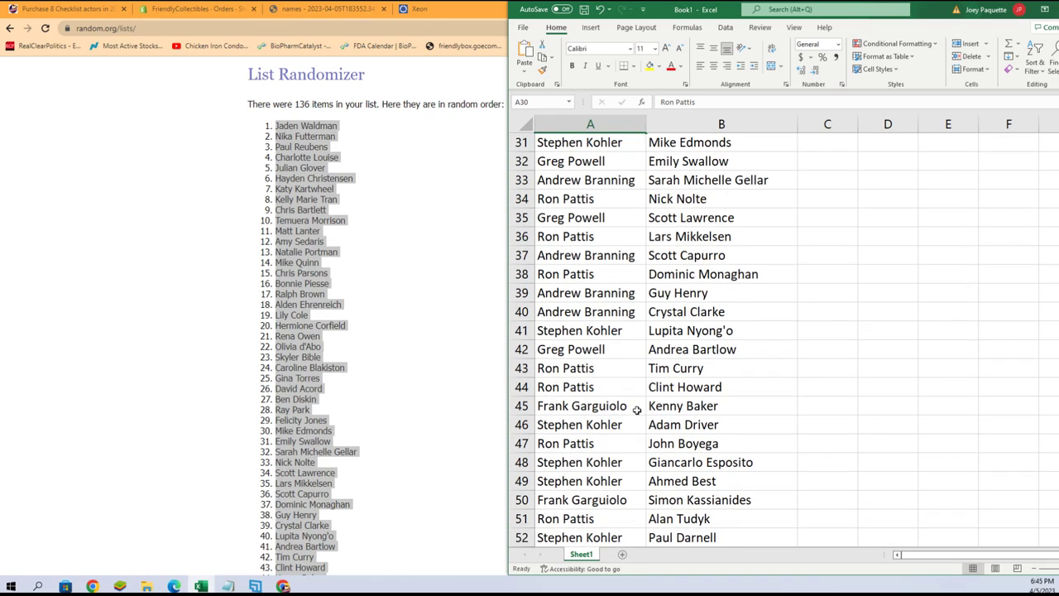
scroll(636, 416, down, 1)
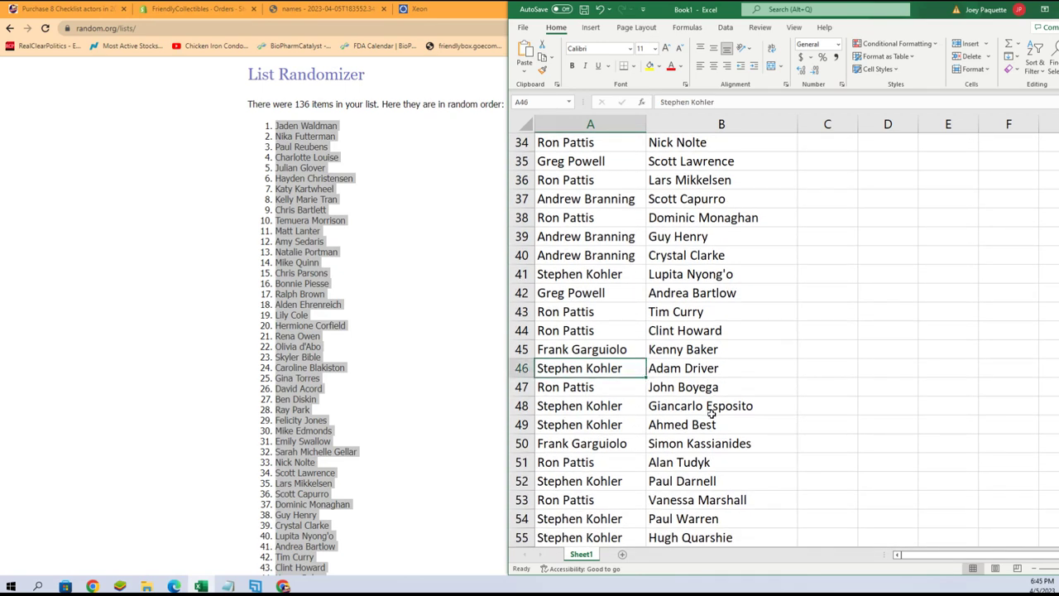
scroll(707, 419, down, 1)
scroll(699, 434, down, 1)
scroll(679, 464, down, 1)
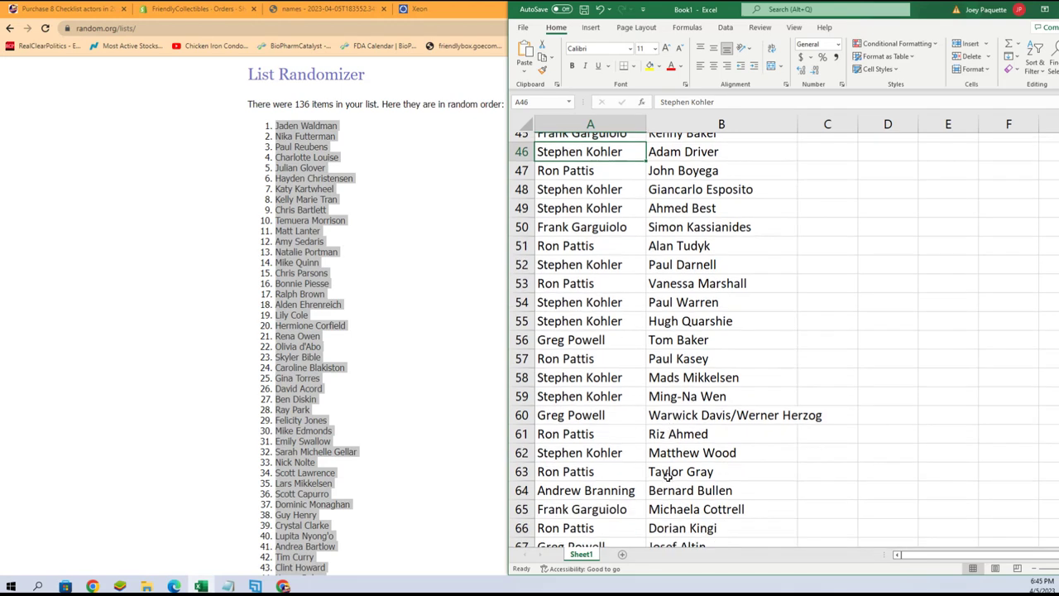
scroll(667, 476, down, 1)
scroll(671, 484, down, 2)
scroll(673, 495, down, 1)
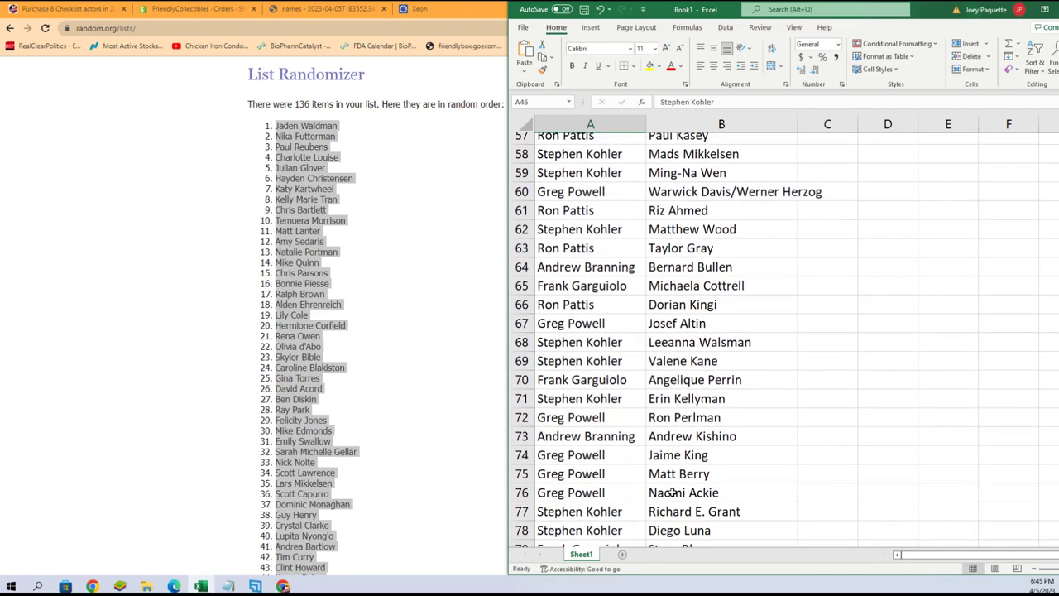
scroll(673, 493, down, 1)
scroll(674, 494, down, 1)
scroll(674, 494, down, 1)
scroll(676, 493, down, 1)
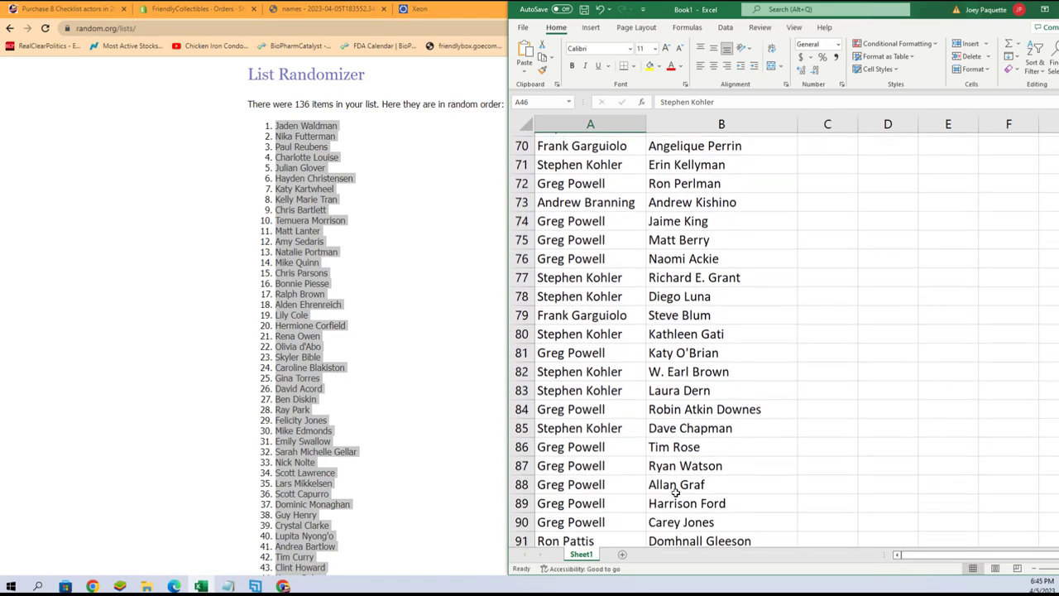
scroll(676, 492, down, 1)
scroll(677, 494, down, 2)
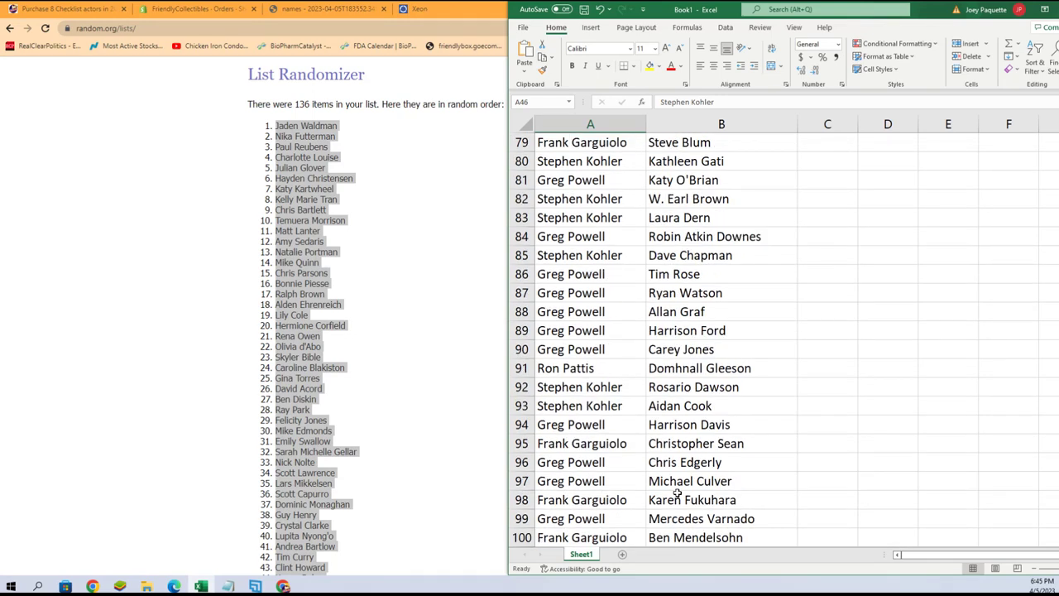
scroll(677, 495, down, 1)
scroll(679, 495, down, 1)
scroll(681, 494, down, 1)
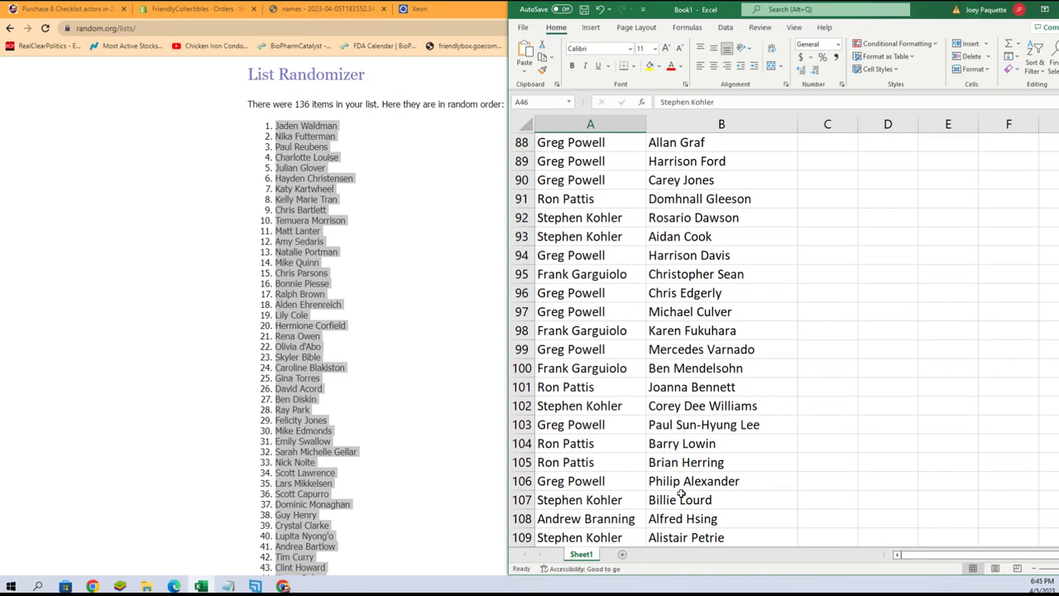
scroll(681, 495, down, 1)
scroll(682, 496, down, 1)
scroll(683, 497, down, 1)
scroll(703, 476, down, 1)
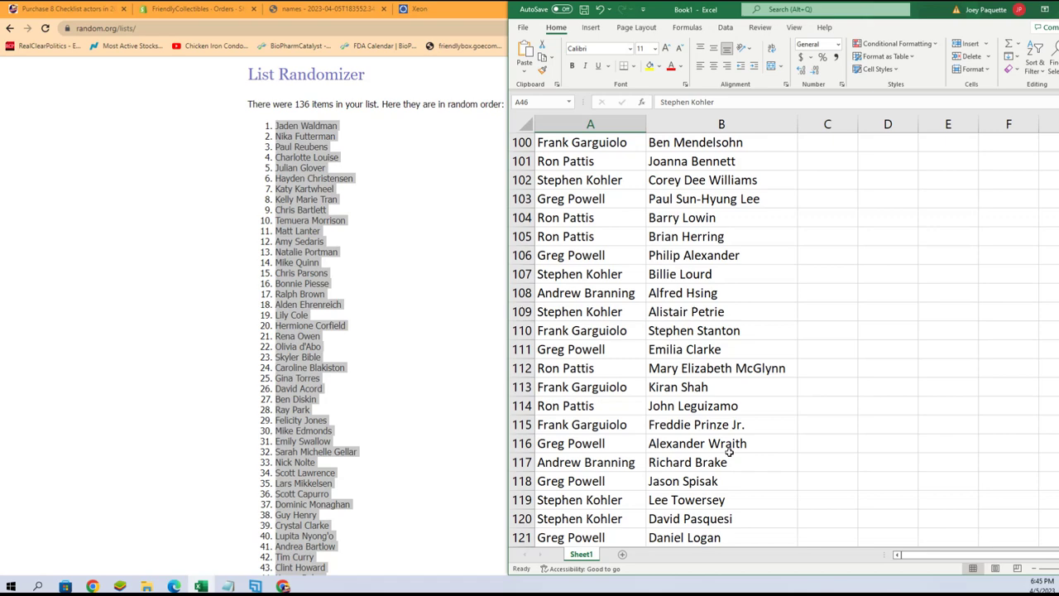
scroll(712, 389, down, 1)
scroll(717, 407, down, 1)
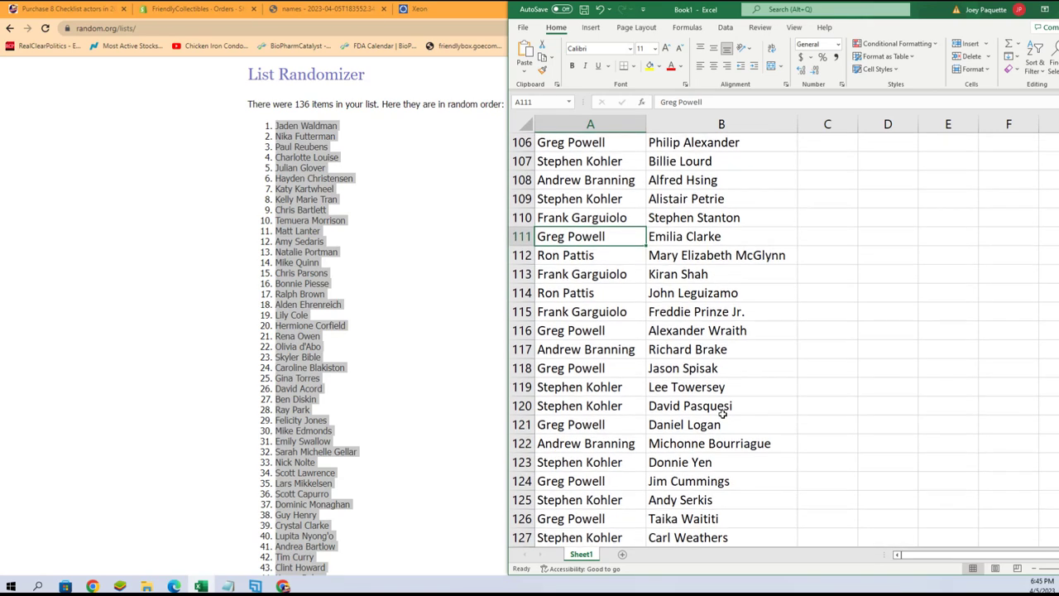
scroll(720, 414, down, 1)
scroll(723, 420, down, 1)
scroll(725, 420, down, 1)
scroll(726, 422, down, 1)
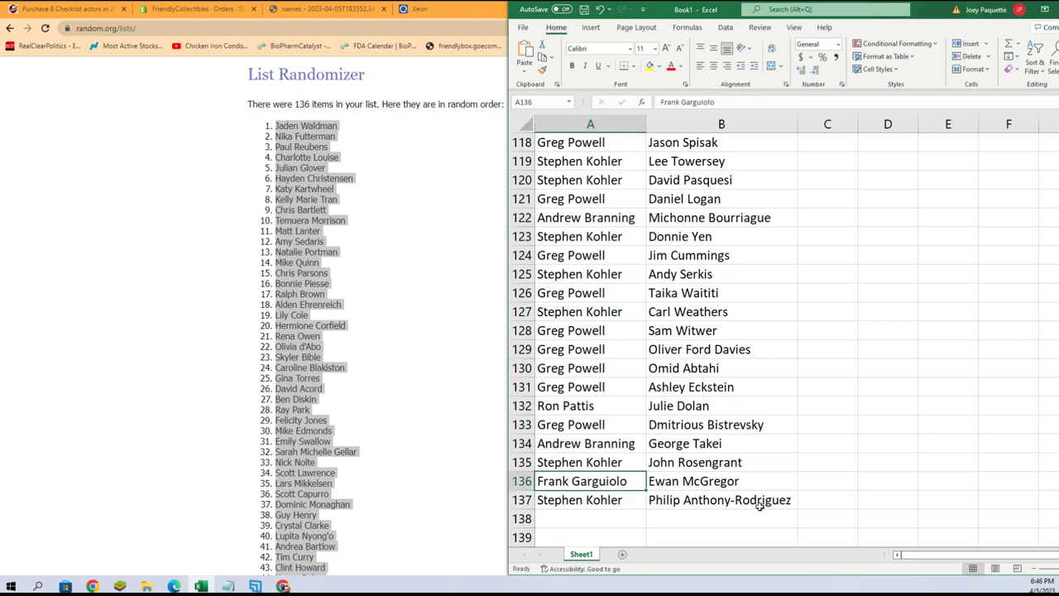
scroll(754, 509, up, 7)
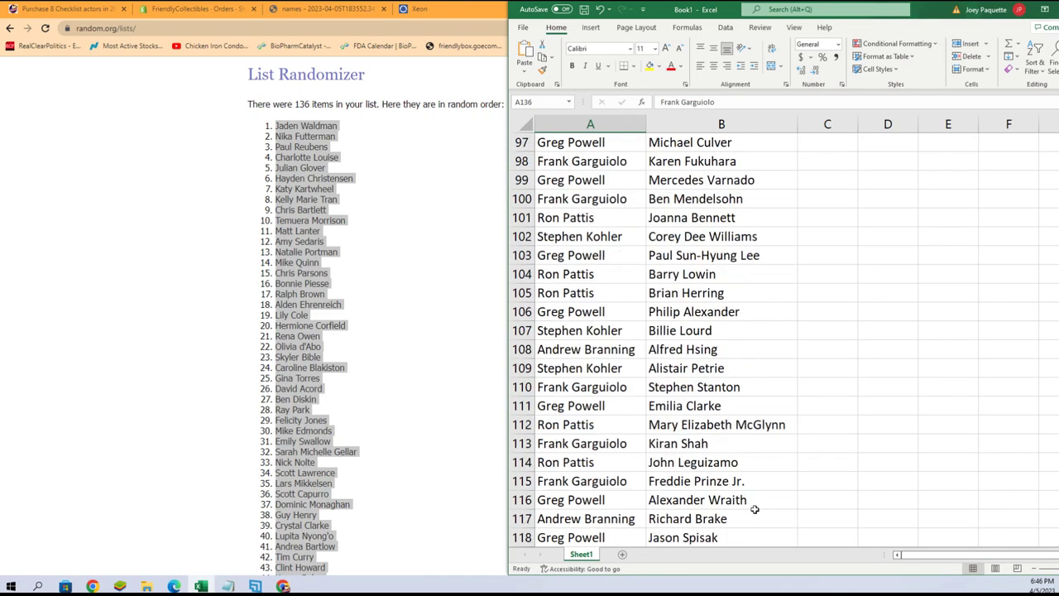
scroll(745, 508, up, 9)
scroll(737, 508, up, 10)
scroll(732, 508, up, 7)
scroll(720, 506, up, 6)
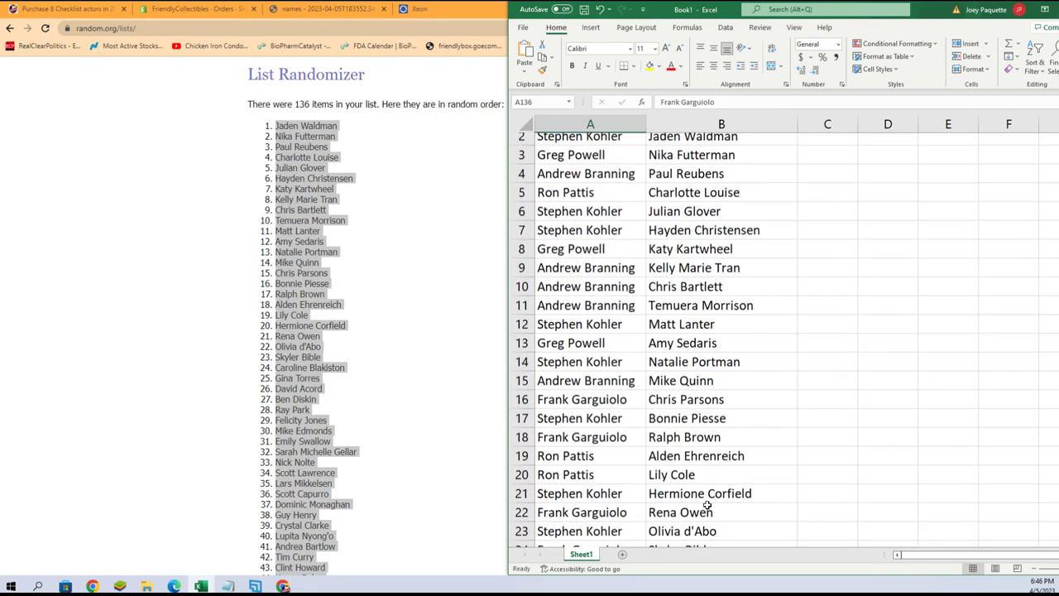
scroll(704, 507, up, 1)
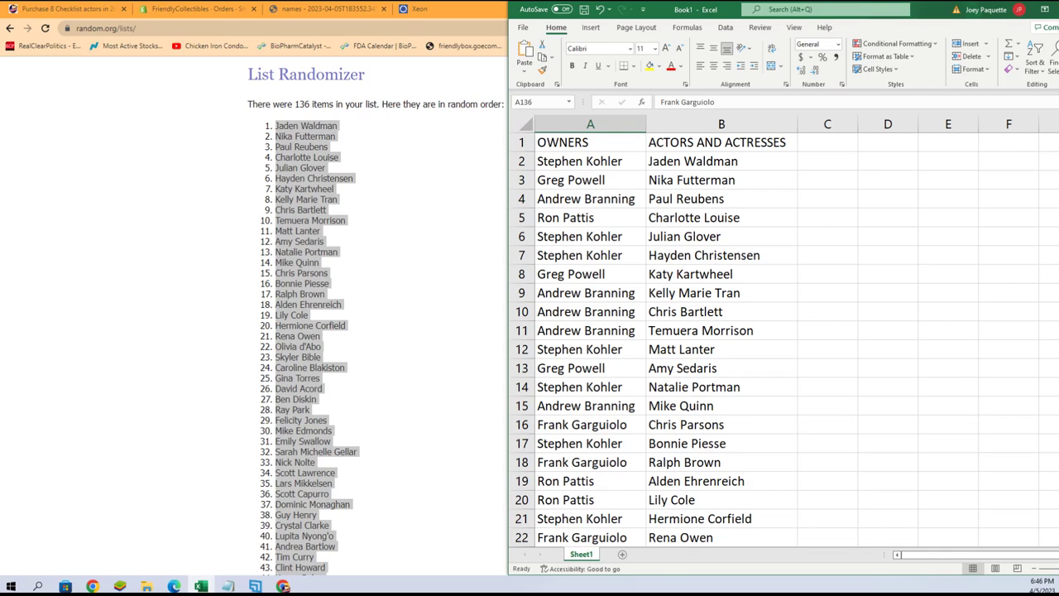